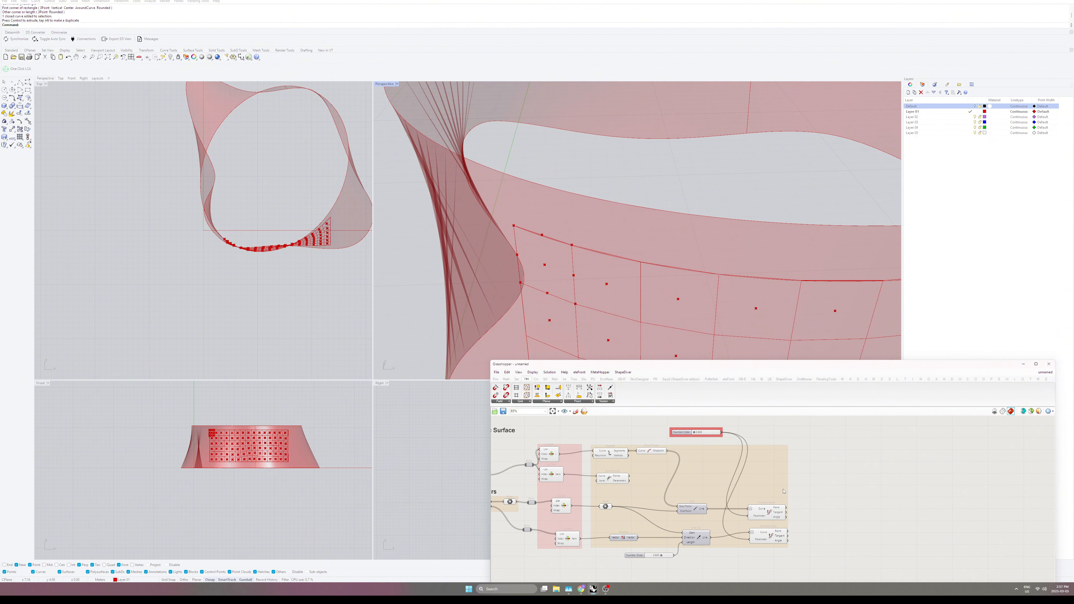
Move the Discontinuity component with Points and Parameters outputs directly above the two Evaluate Curve components
left_click_drag(613, 480, 764, 480)
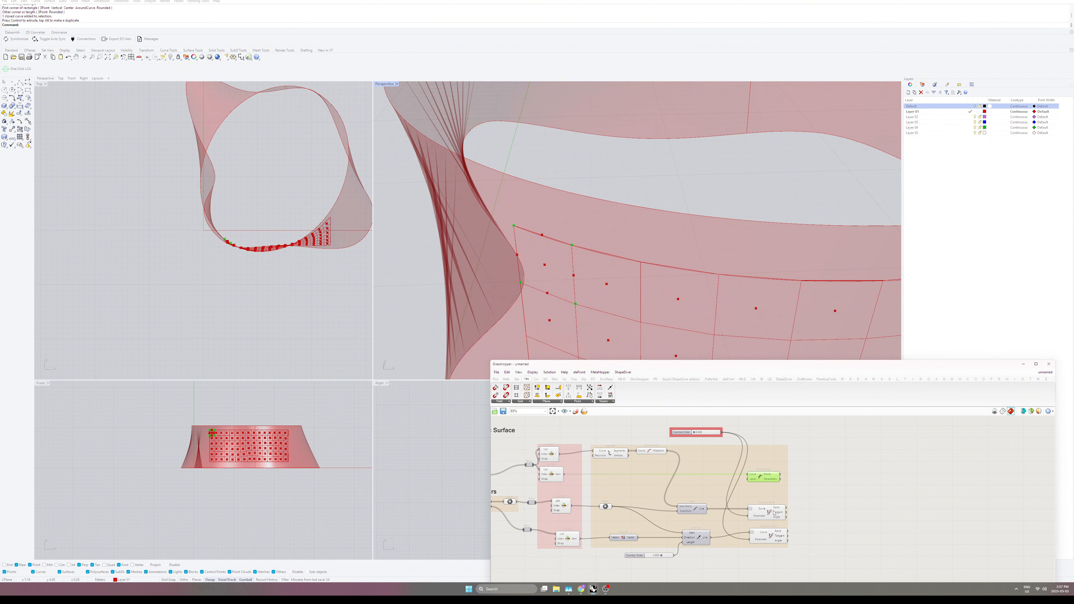
left_click(774, 537)
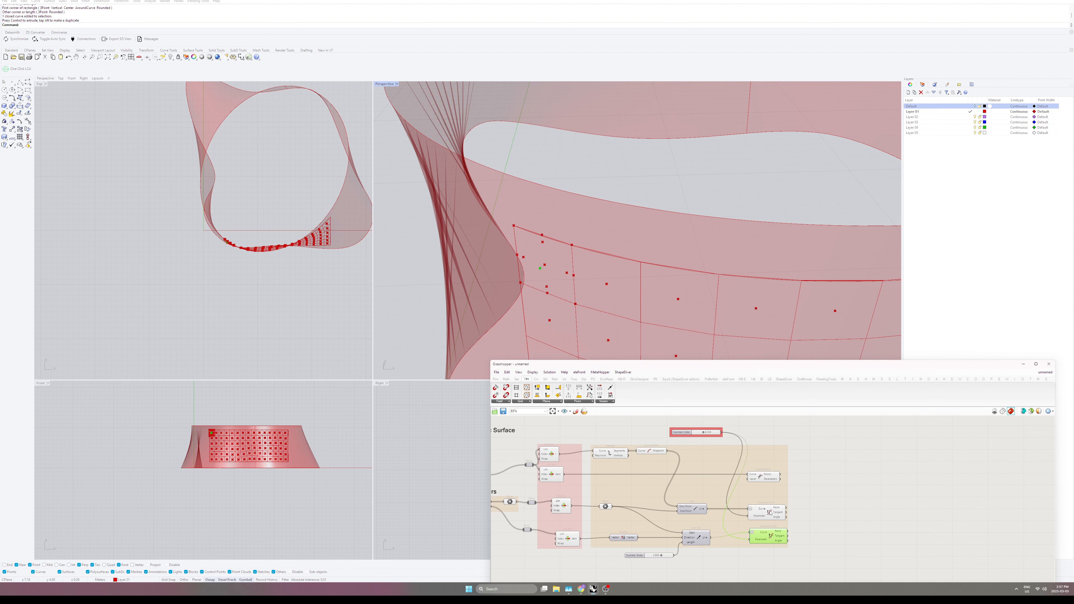
left_click(764, 477)
scroll(747, 474, "down", 2)
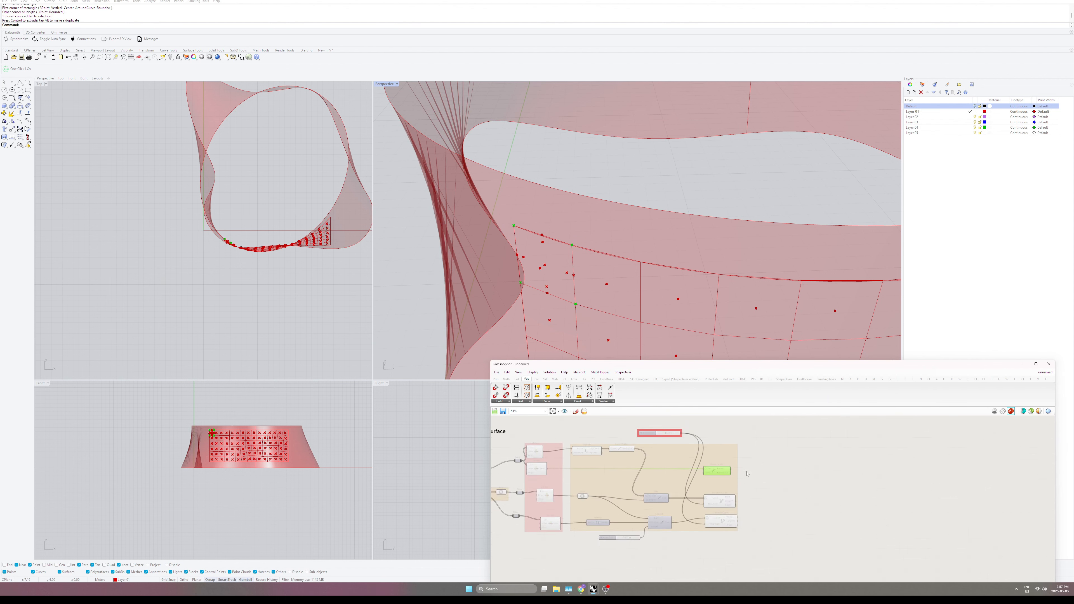
Add a List Item component on the empty canvas beside the Discontinuity component
double_click(763, 463)
type("list")
key("Return")
scroll(763, 468, "up", 4)
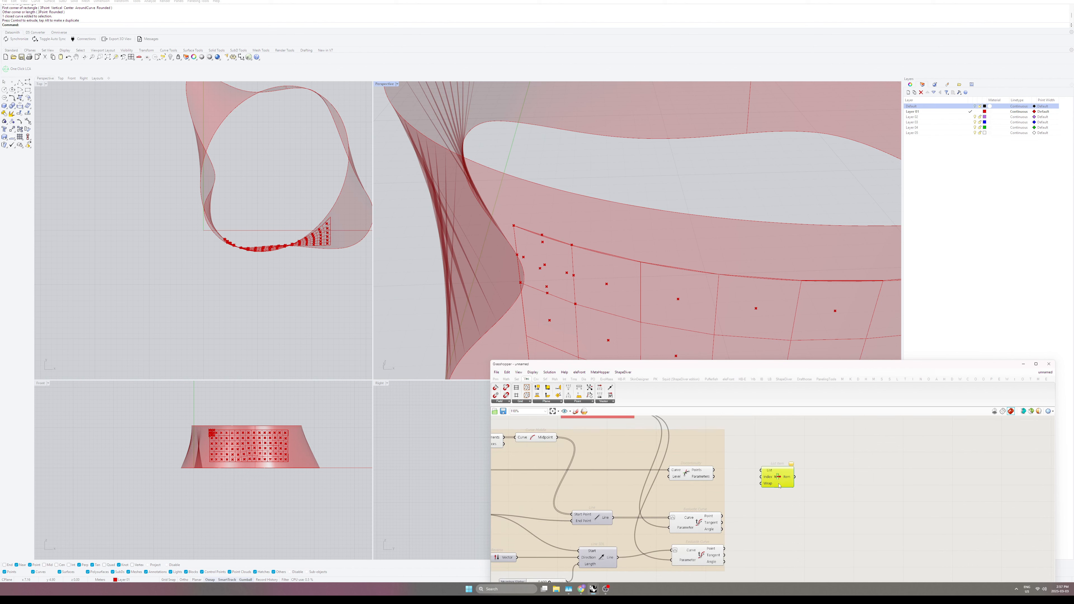
Add a scribble label reading "Al-Bahar Kinetic Algorythm" and place it above the number slider of the curve evaluation group
scroll(779, 485, "down", 5)
double_click(694, 450)
type("scri")
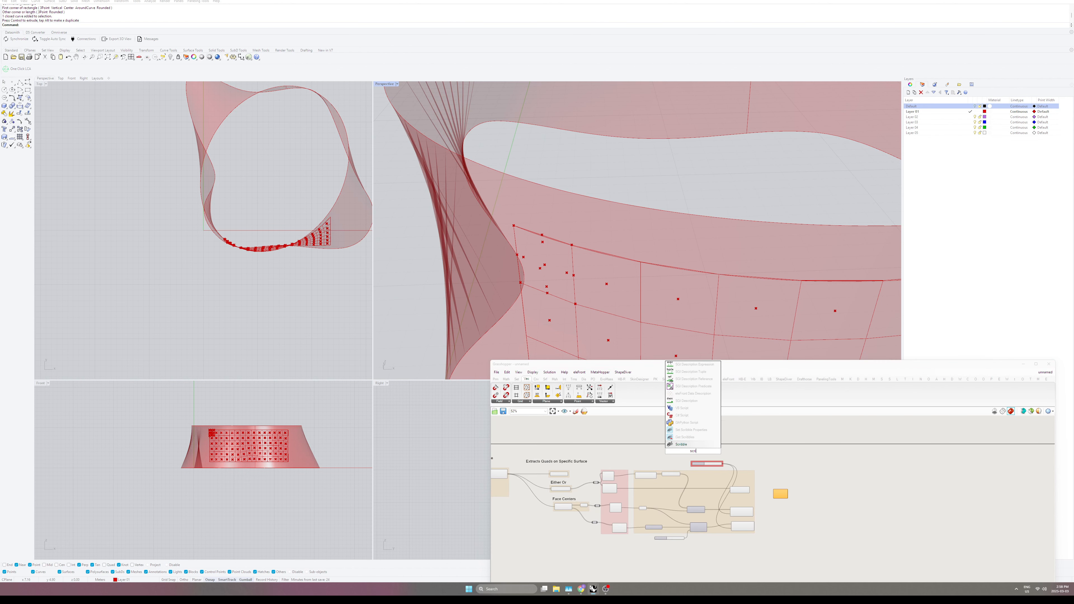
key("Return")
scroll(693, 451, "up", 4)
double_click(692, 451)
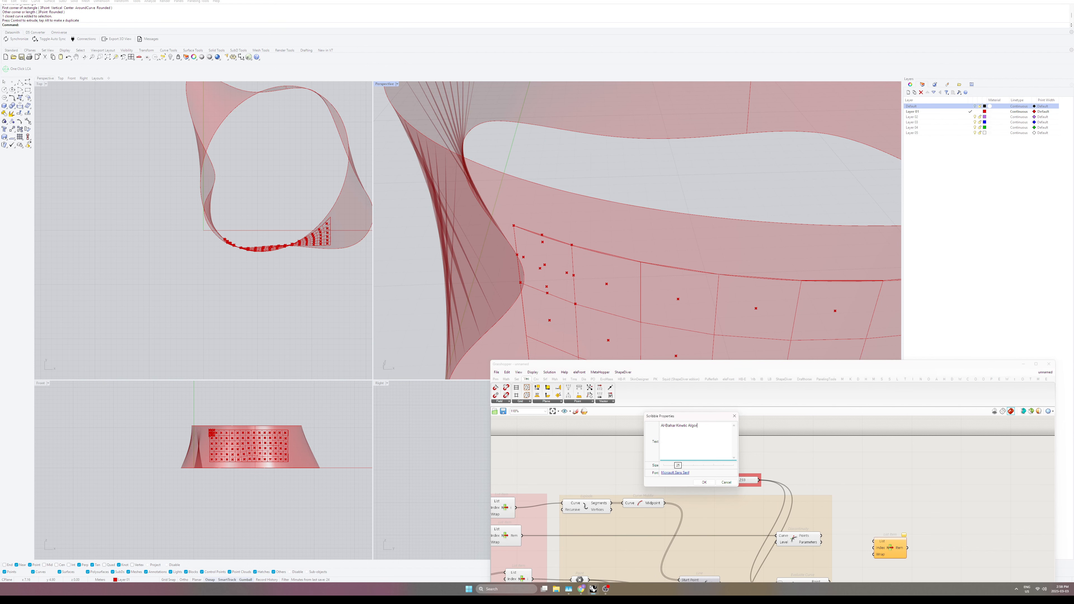
left_click(704, 482)
left_click_drag(669, 451, 634, 457)
scroll(633, 457, "down", 3)
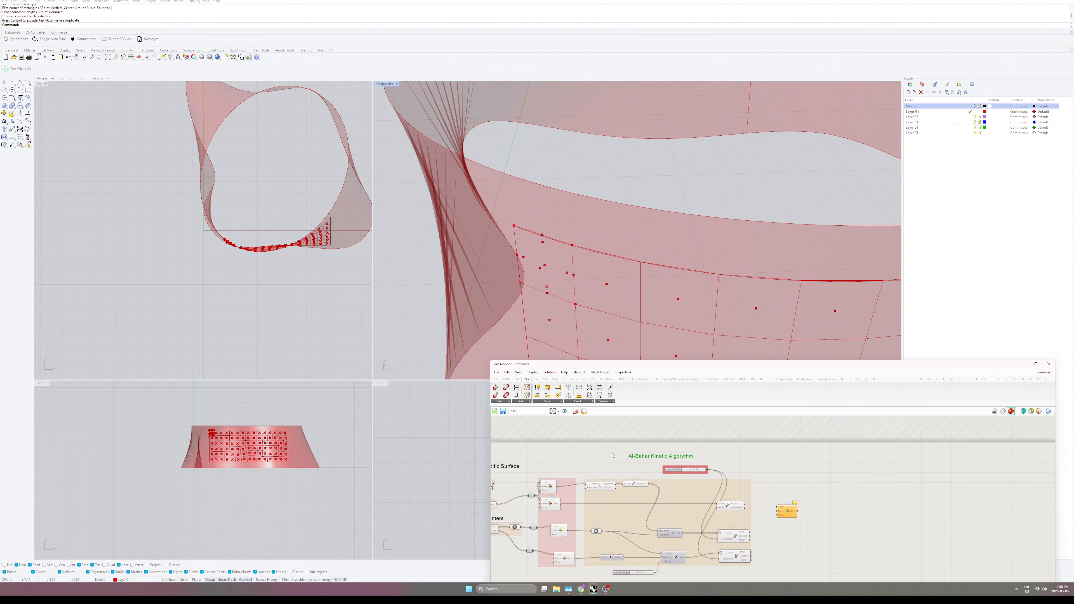
Connect the Discontinuity component's Points output to the List input of the List Item component
scroll(760, 505, "up", 2)
right_click_drag(760, 505, 683, 479)
left_click(665, 481)
left_click(715, 488)
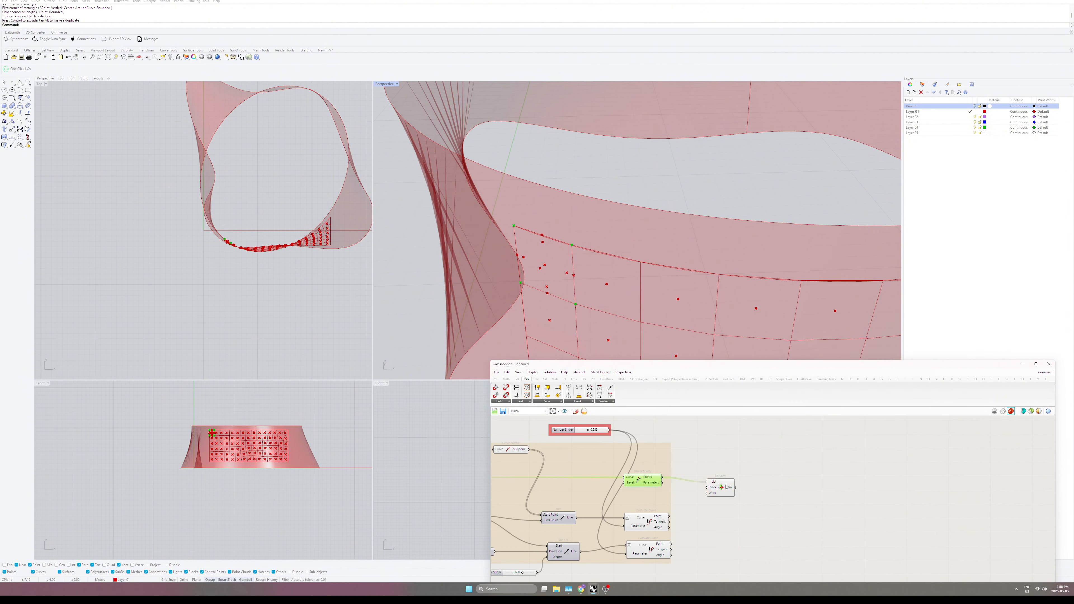
Add the extra outputs +1, +2 and +3 to the List Item component
scroll(725, 490, "up", 8)
left_click(694, 527)
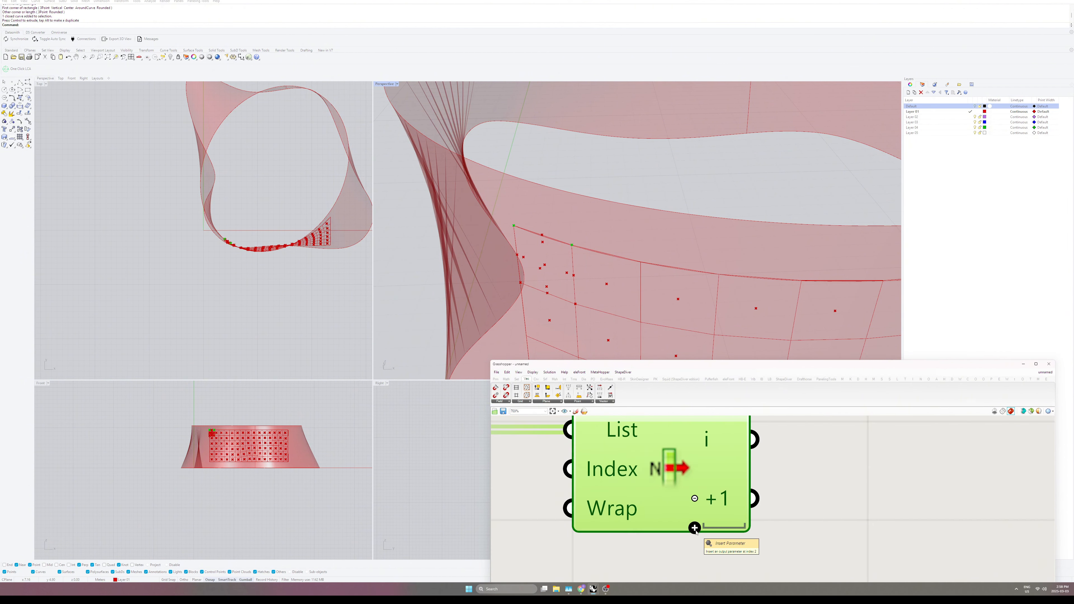
left_click(694, 529)
left_click(694, 529)
scroll(703, 482, "down", 8)
scroll(693, 468, "down", 1)
Duplicate the List Item below the first and feed it the upper Evaluate Curve component's Point output
left_click(653, 484)
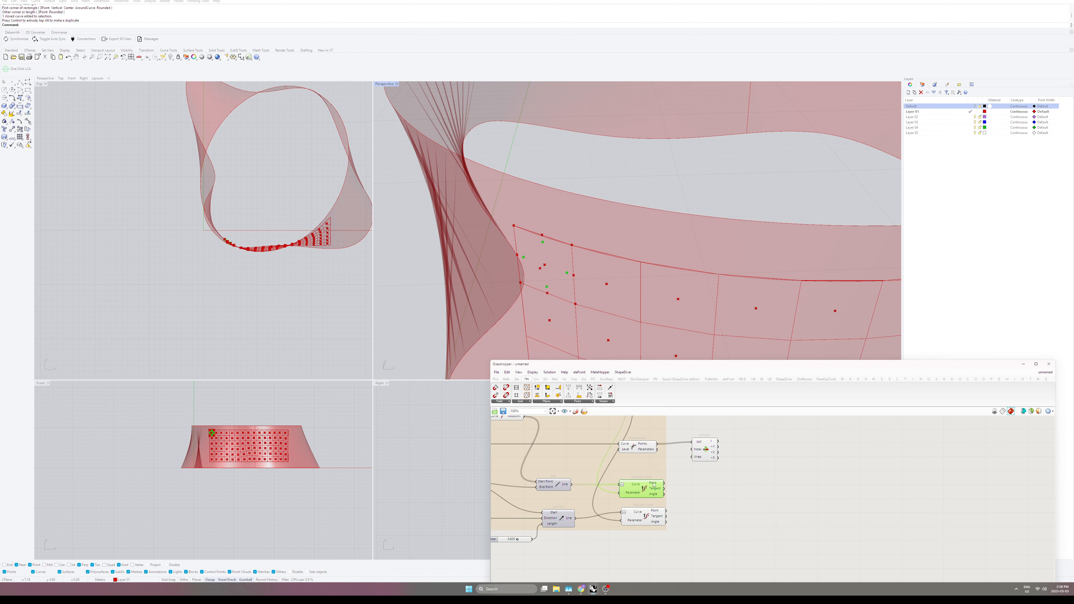
left_click_drag(706, 449, 697, 483)
left_click(654, 514)
right_click_drag(673, 486, 700, 544)
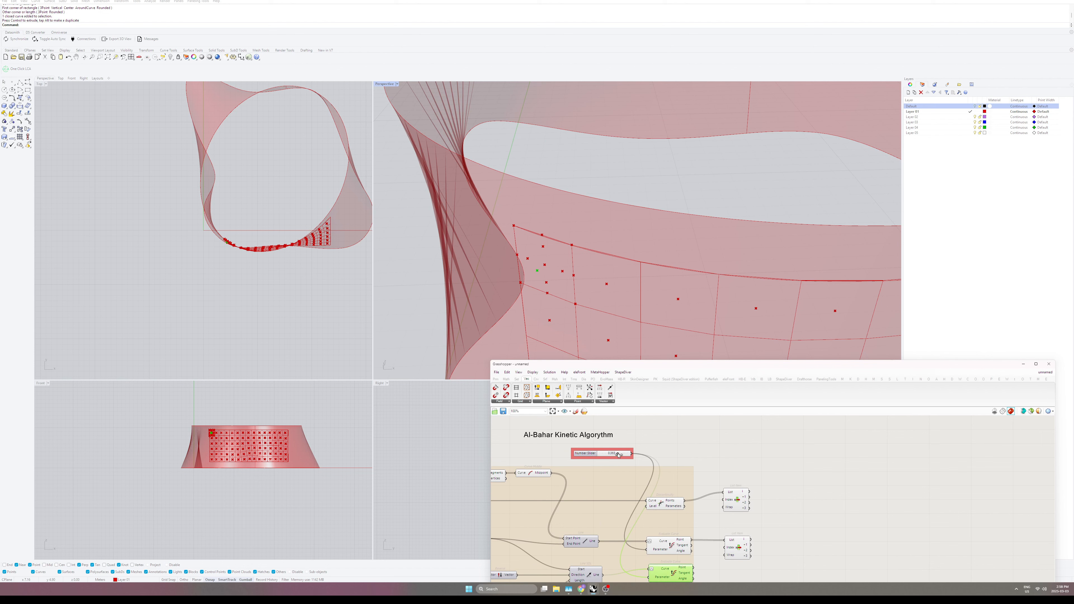
Place a 4Point Surface component on the canvas beside the two List Item components
scroll(673, 442, "down", 5)
left_click(721, 483)
scroll(722, 483, "up", 4)
left_click(545, 379)
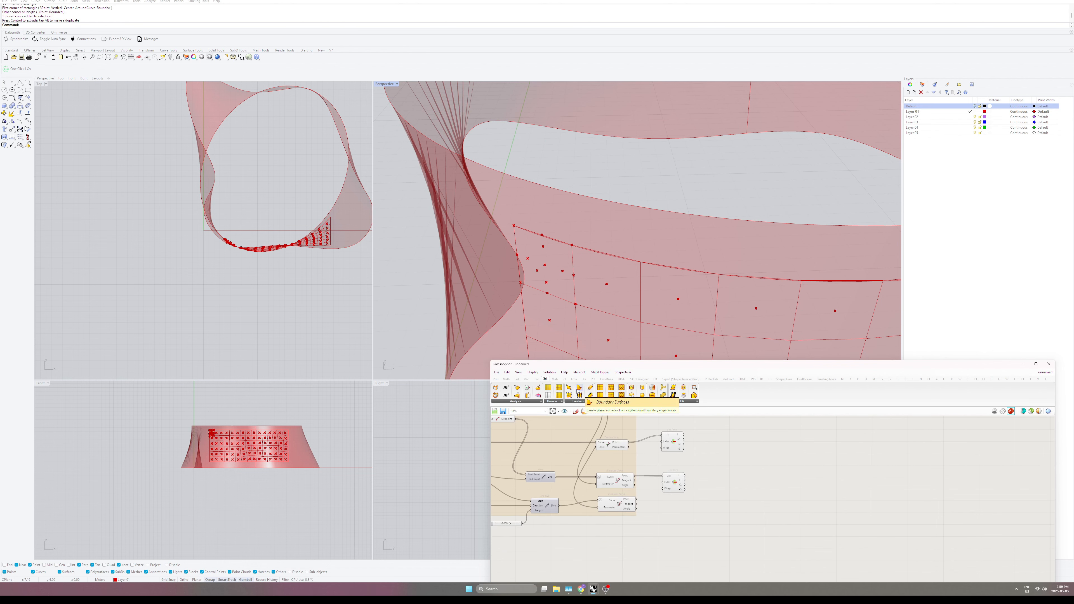
left_click_drag(569, 387, 740, 449)
Wire one item from each List Item and the lower Evaluate Curve's Point into the 4Point Surface corners to form a triangle
left_click(631, 503)
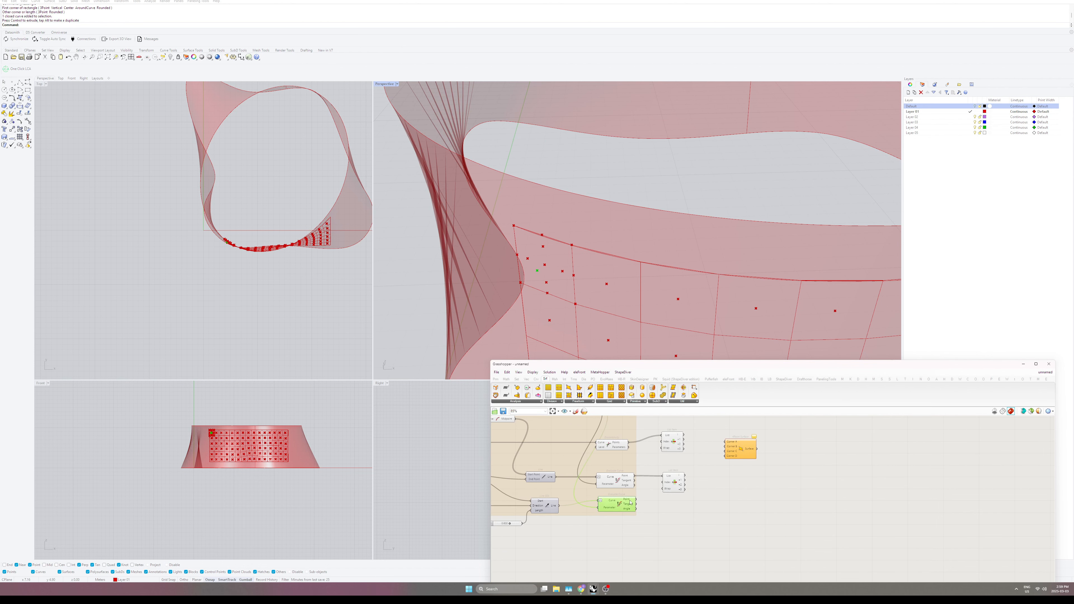
left_click(673, 483)
left_click(677, 438)
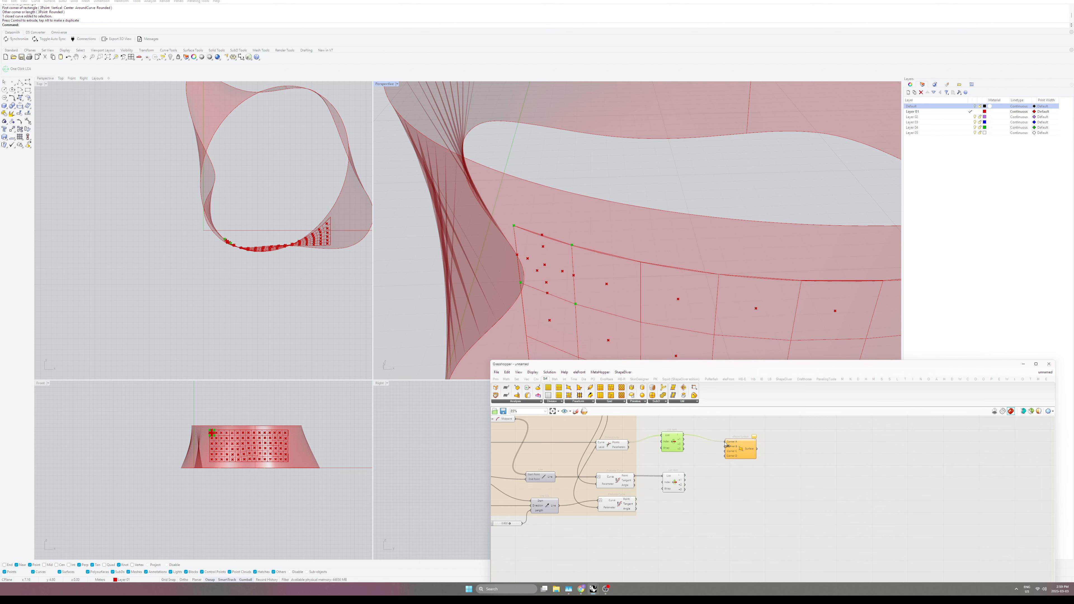
left_click_drag(635, 504, 666, 475)
Examine the first triangular panel in the corner grid cell from several angles in the perspective view
scroll(614, 249, "down", 8)
scroll(566, 271, "up", 8)
right_click_drag(562, 318, 583, 298)
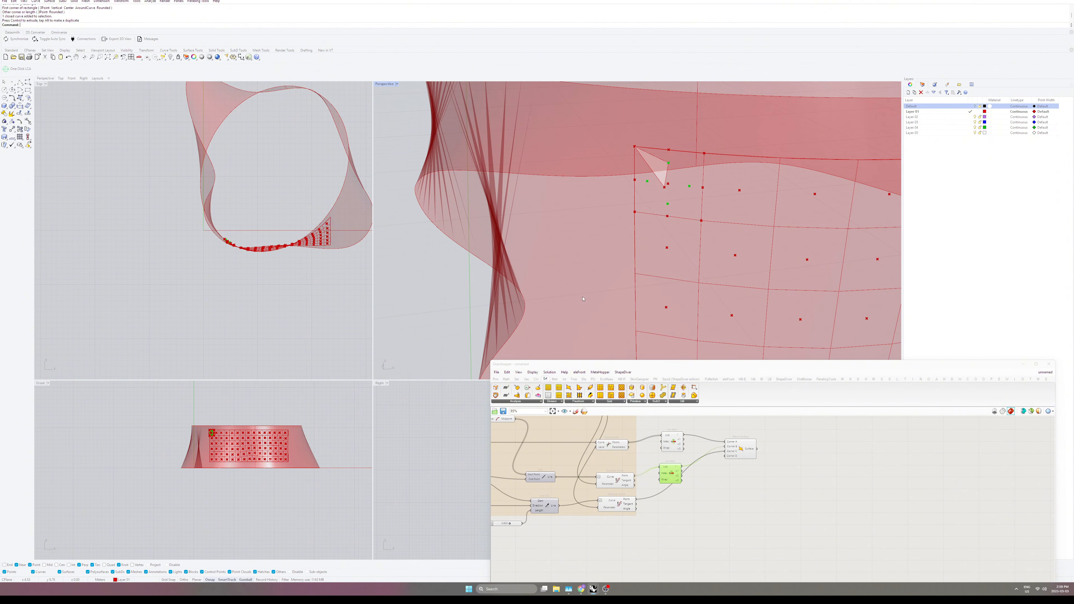
scroll(655, 236, "down", 6)
scroll(660, 237, "up", 6)
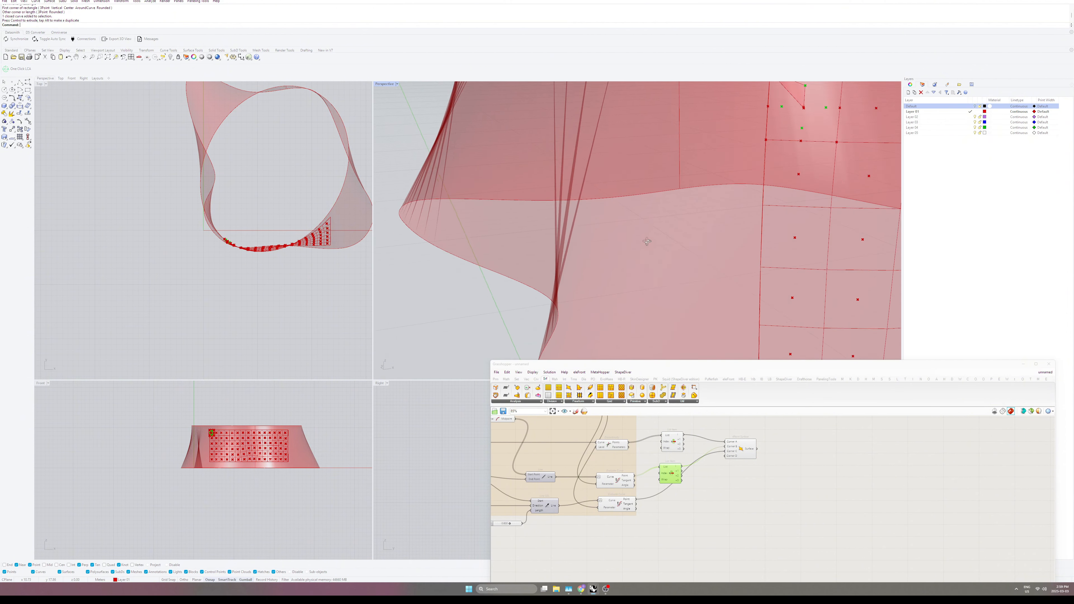
right_click_drag(661, 237, 621, 254, "shift")
scroll(622, 159, "up", 6)
scroll(622, 158, "down", 6)
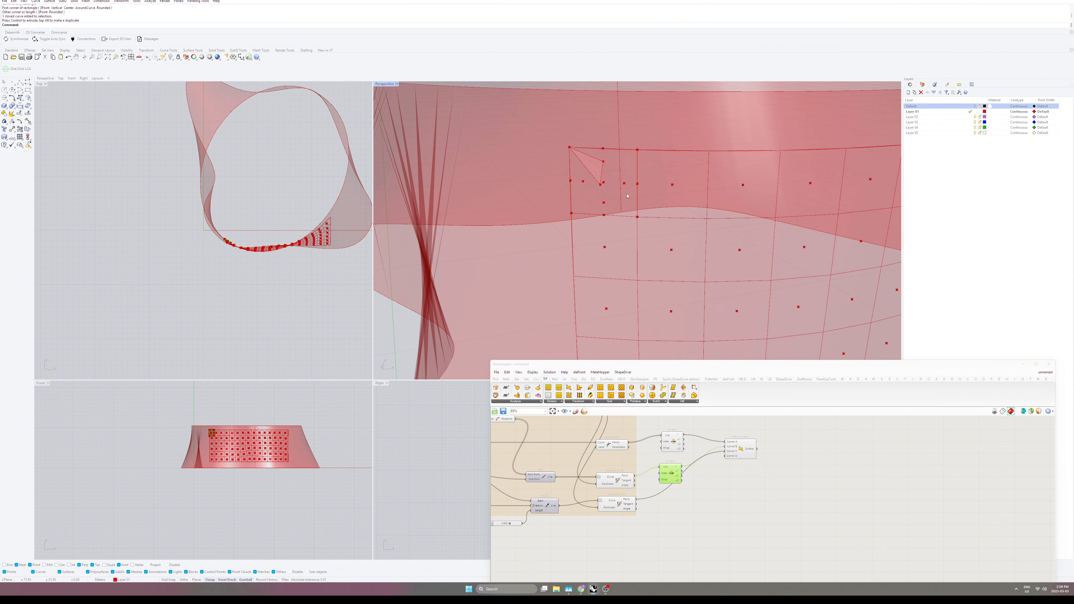
Hide the previews of the selected base surfaces and the quad remesh, leaving the quad outlines and panel displayed
scroll(798, 545, "down", 4)
scroll(677, 511, "up", 5)
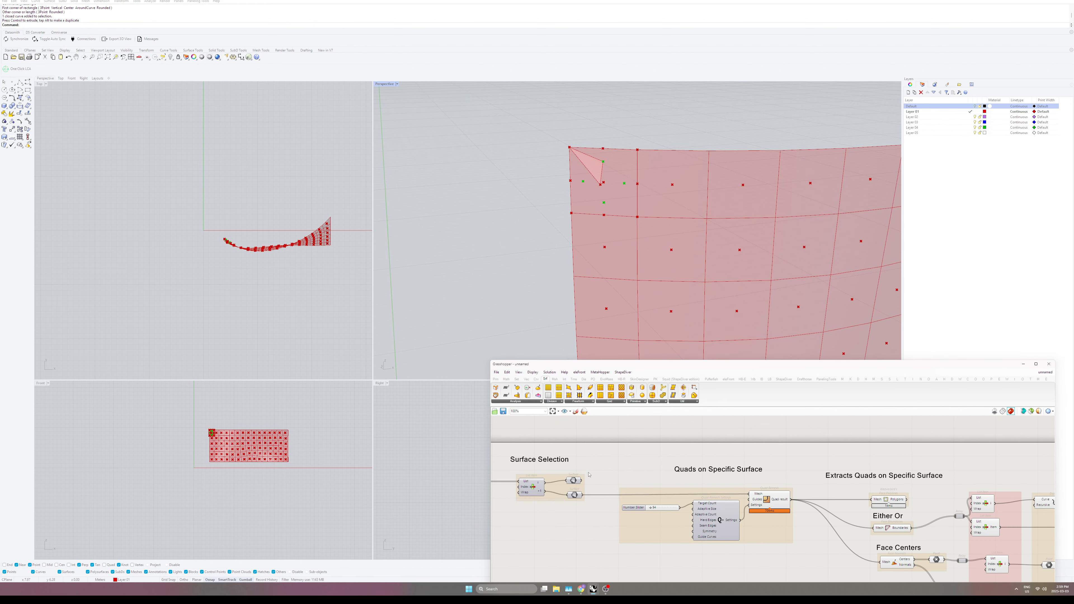
scroll(572, 471, "down", 1)
right_click_drag(736, 493, 664, 476)
right_click(664, 477)
left_click(676, 488)
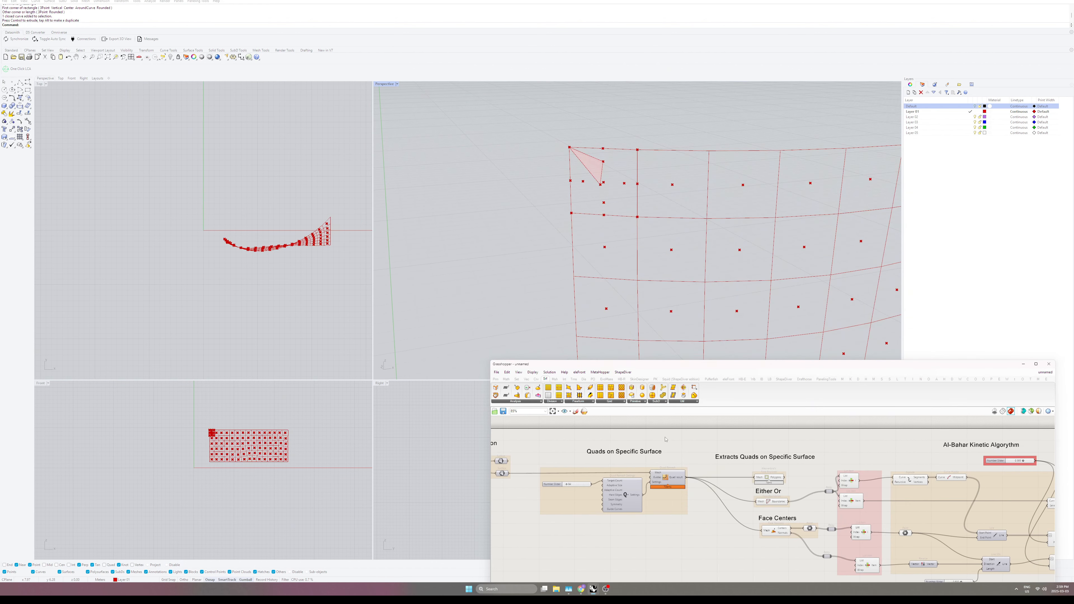
Duplicate the "Al-Bahar Kinetic Algorythm" scribble label above the 4Point Surface section
scroll(665, 449, "down", 4)
scroll(901, 483, "up", 6)
left_click(863, 477)
scroll(727, 500, "down", 5)
left_click(662, 459)
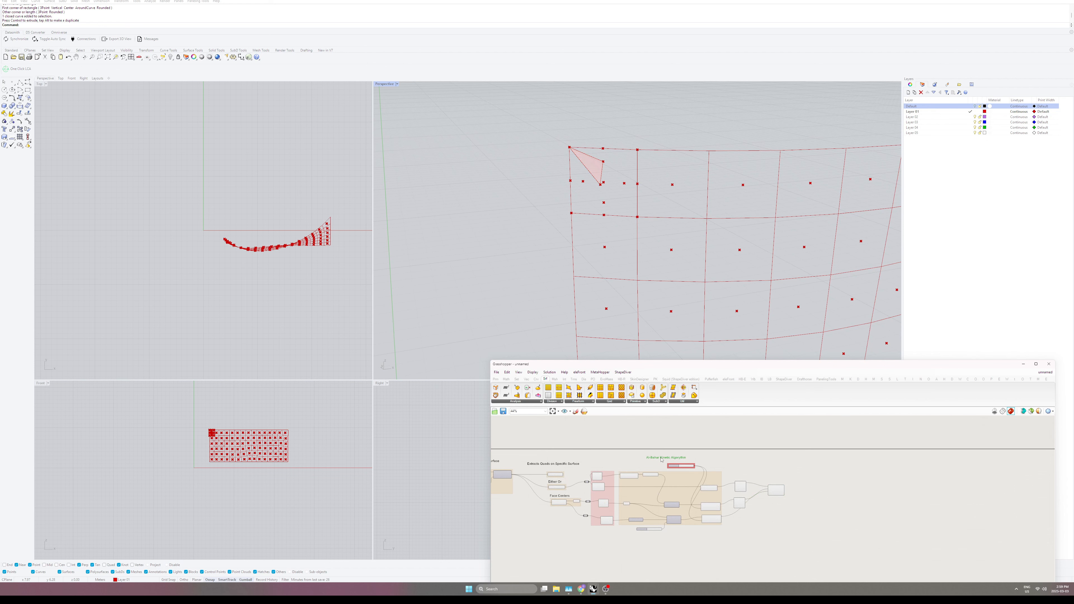
double_click(763, 464)
left_click(781, 439)
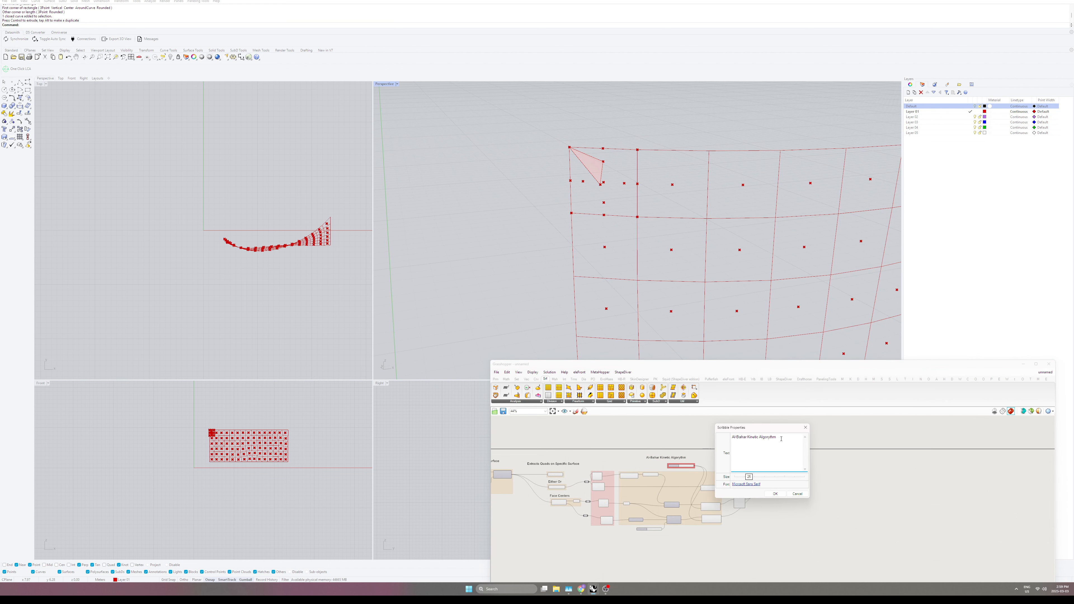
left_click(775, 494)
double_click(769, 458)
left_click(784, 468)
scroll(785, 469, "up", 4)
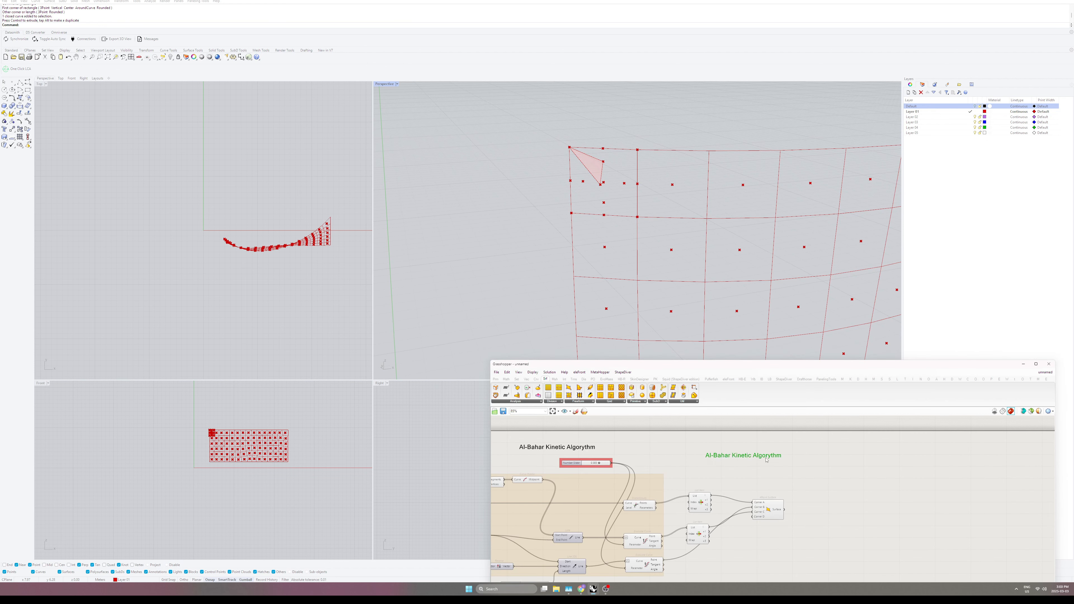
Change the duplicated label's text to "Surface Selection from Points"
double_click(765, 457)
left_click(789, 442)
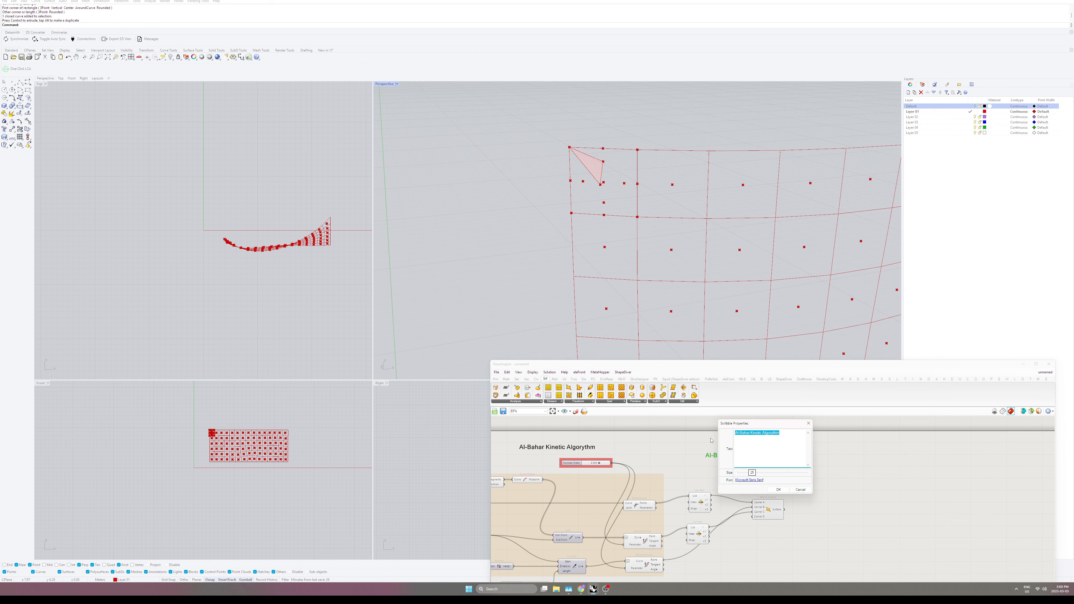
type("Surface Selection from Points")
left_click(778, 490)
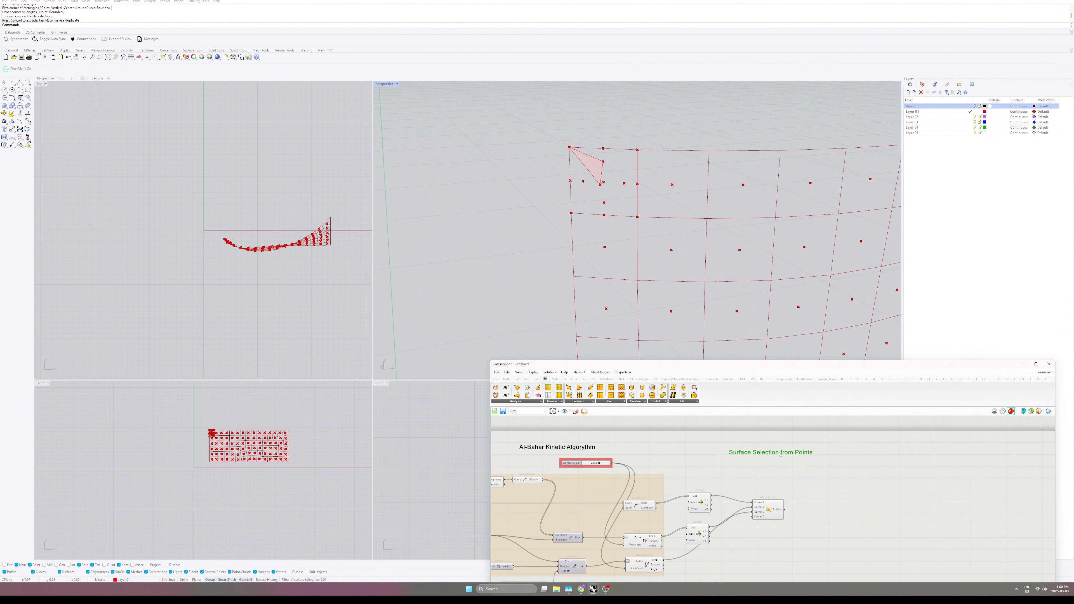
Insert a relay on the wire from the lower Evaluate Curve to the 4Point Surface
scroll(765, 470, "down", 2)
left_click(766, 469)
double_click(679, 508)
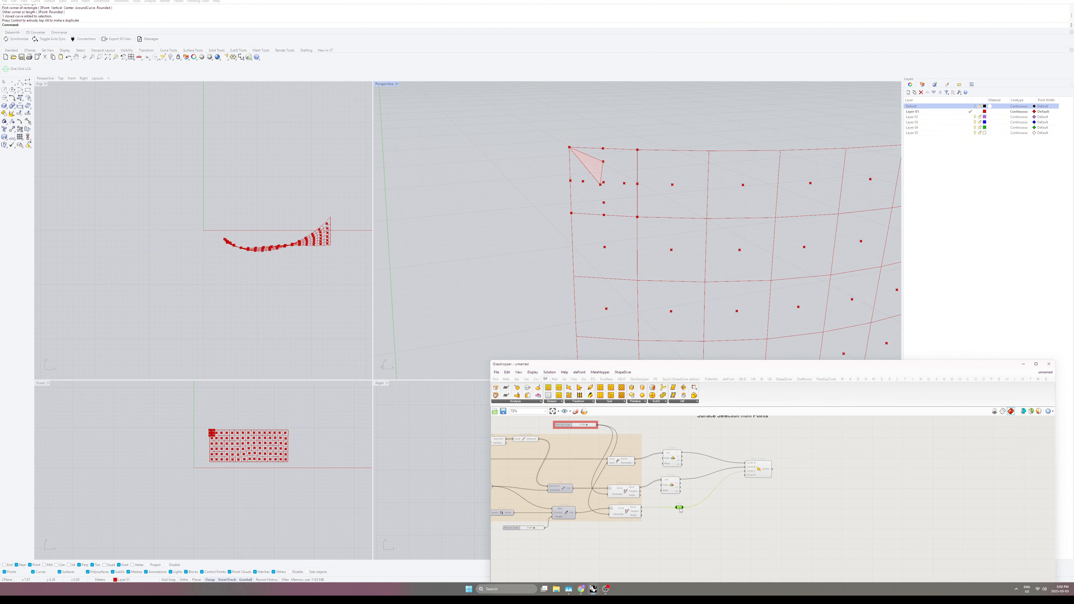
Duplicate the 4Point Surface and wire the copy to form the triangle at the corner cell's upper-right corner
left_click_drag(759, 475, 690, 483)
key("ctrl+c")
key("ctrl+v")
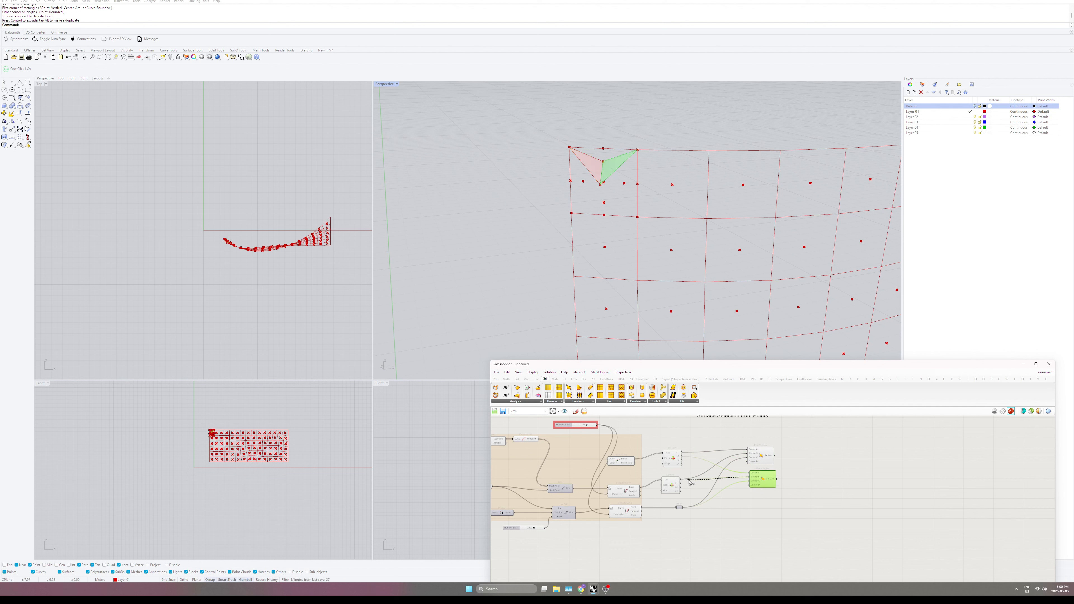
Add a third 4Point Surface copy and rewire it to form the triangle at the cell's lower-right corner
key("ctrl+c")
key("ctrl+v")
left_click_drag(765, 486, 765, 506)
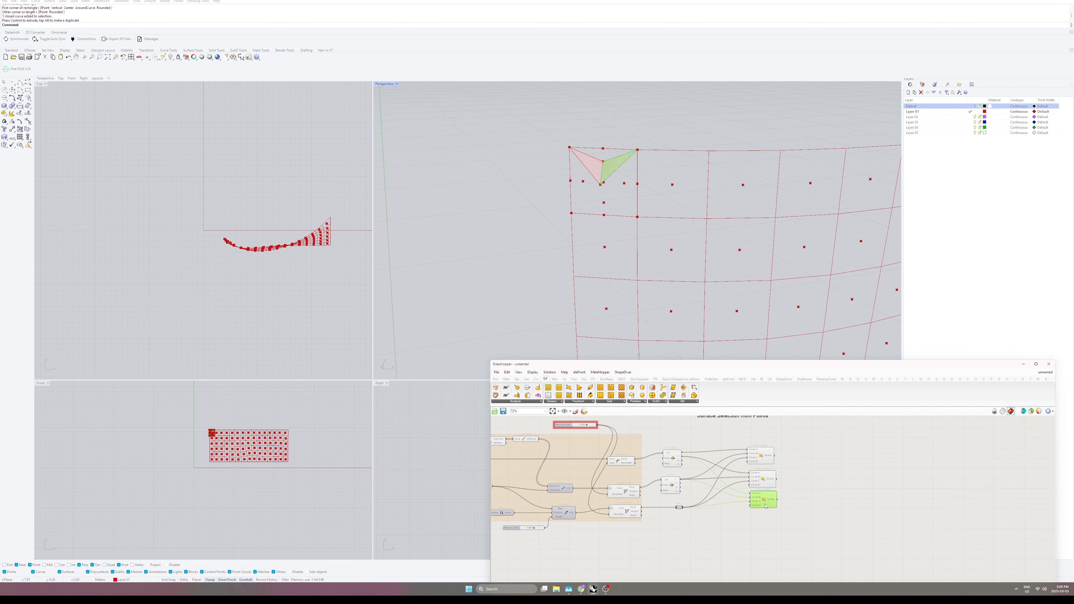
left_click_drag(702, 470, 752, 498)
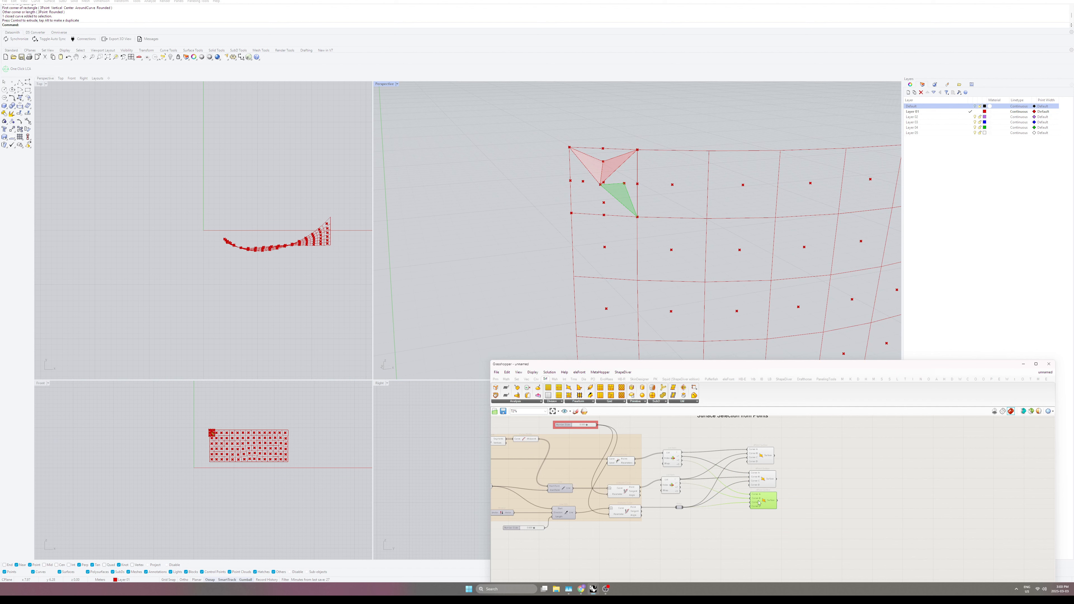
Add a fourth 4Point Surface copy and rewire it to the upper-right corner and the right inner point
key("ctrl+c")
key("ctrl+v")
left_click_drag(759, 503, 763, 522)
left_click_drag(684, 456, 761, 513)
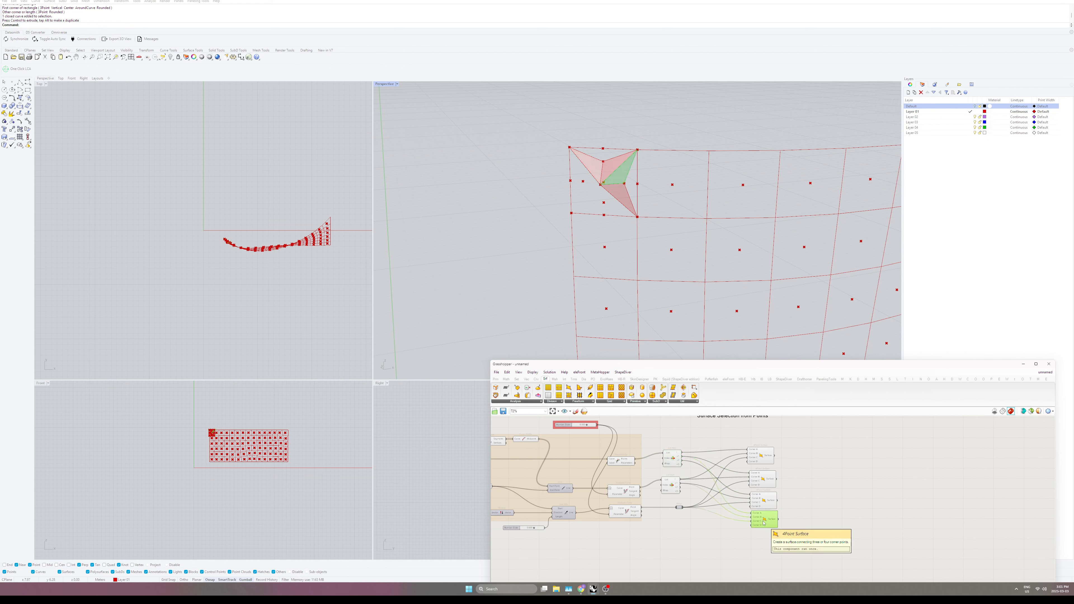
Copy the third 4Point Surface below the others and wire it to the lower-right corner and the bottom inner point
left_click(764, 501)
key("super")
key("super")
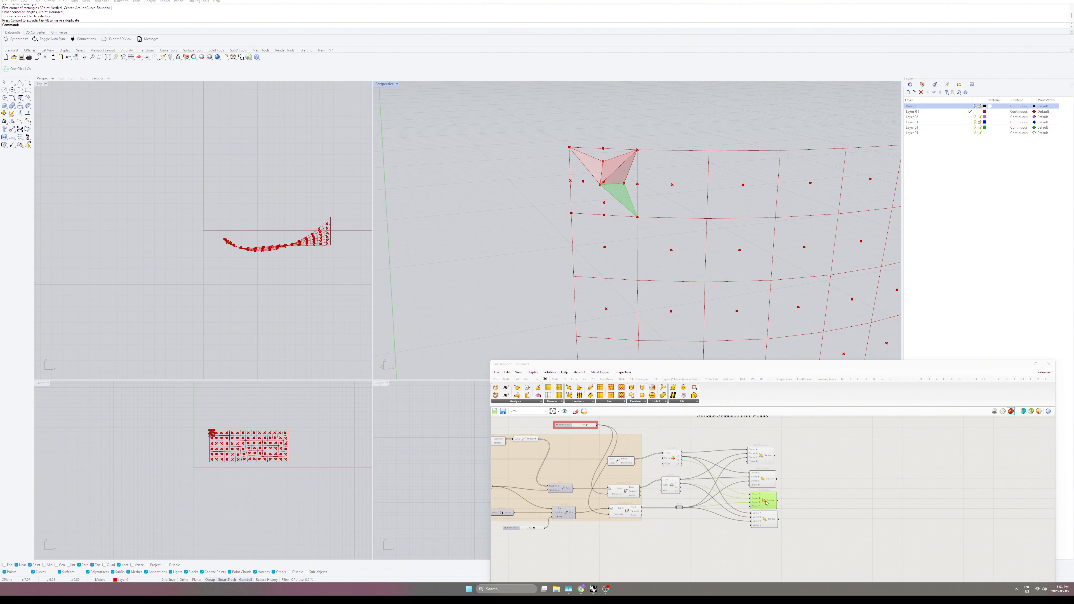
left_click_drag(766, 498, 754, 537)
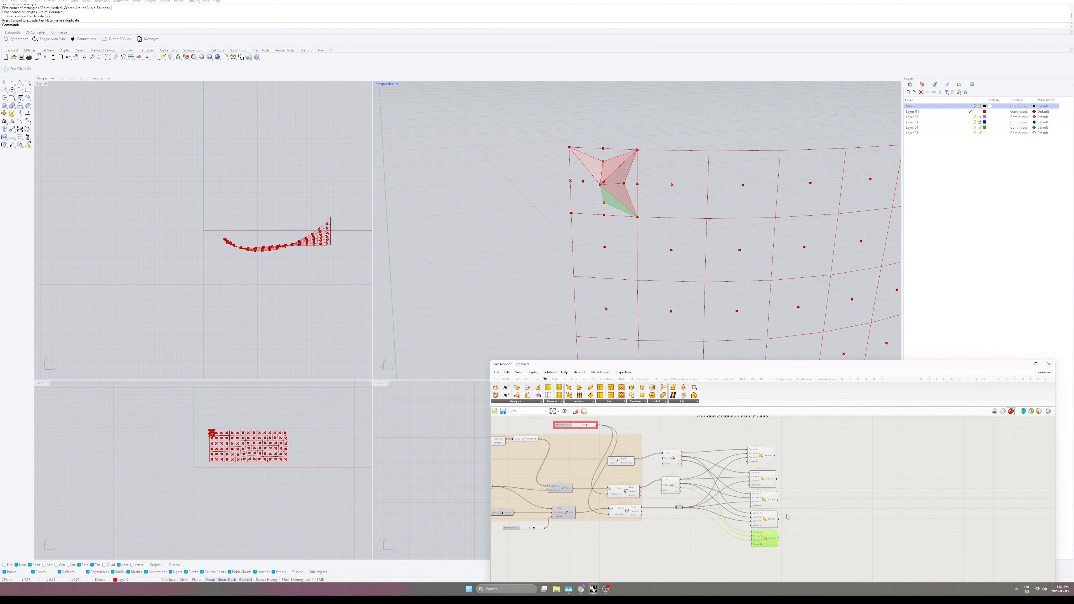
Duplicate the two lowest 4Point Surface components and place the copies beneath the existing column
left_click(766, 456)
left_click(765, 538)
left_click(765, 518, "shift")
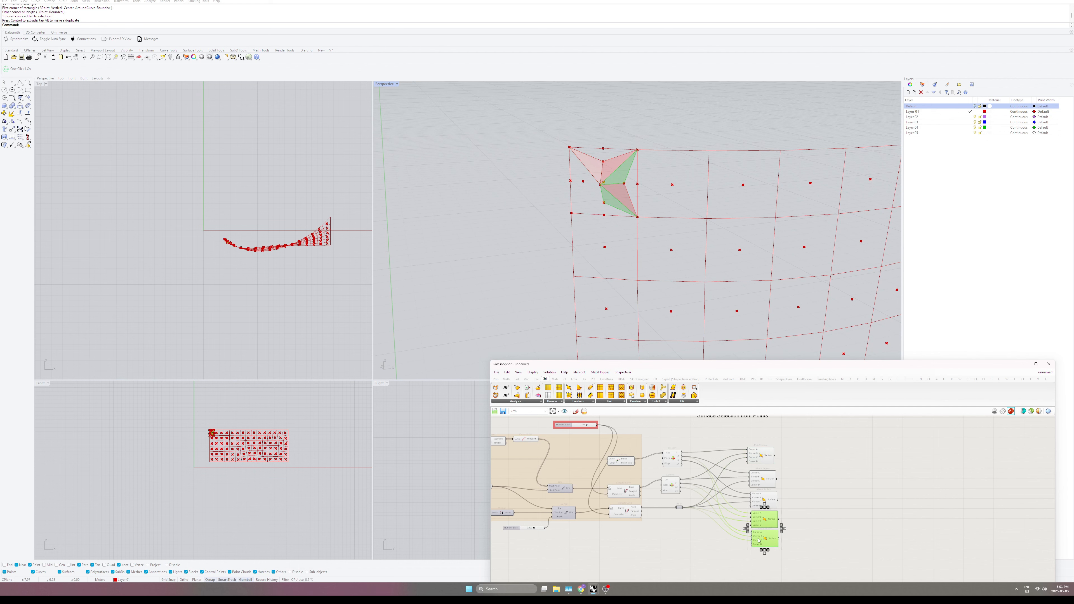
scroll(763, 491, "down", 4)
scroll(762, 495, "up", 3)
left_click(689, 440)
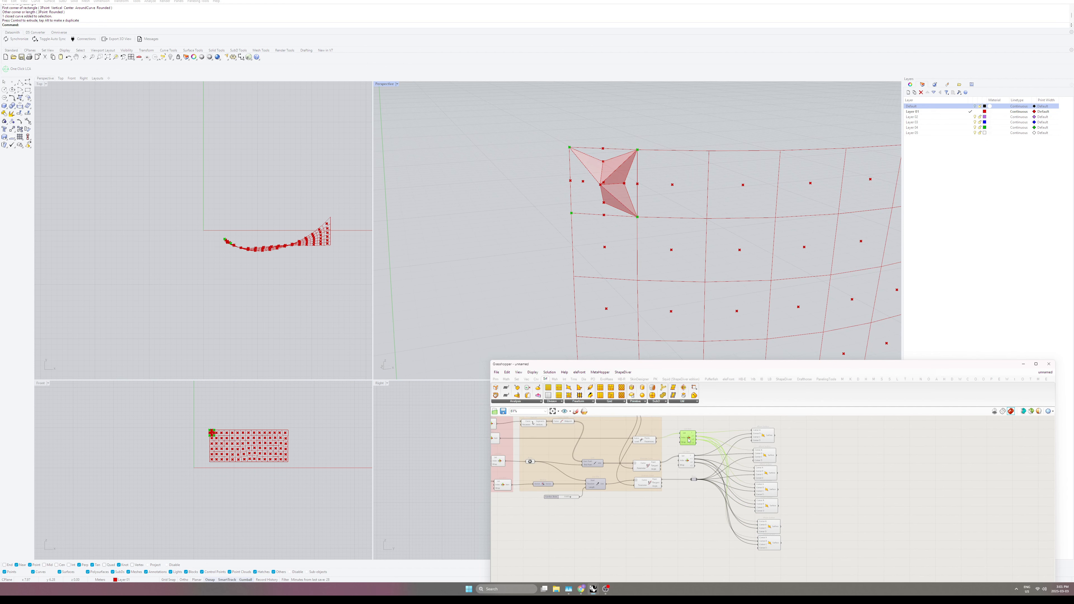
Rewire the two newest 4Point Surface copies to the lower-left corner and its adjacent inner points
left_click_drag(697, 444, 758, 522)
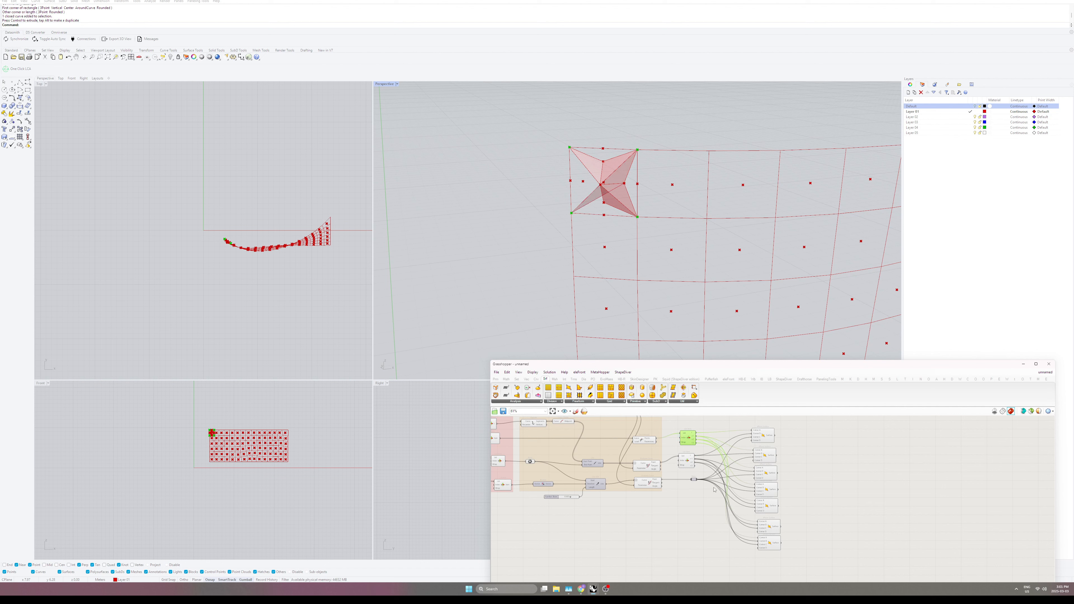
left_click_drag(697, 444, 758, 529)
left_click(768, 543)
left_click(766, 526)
left_click(694, 464)
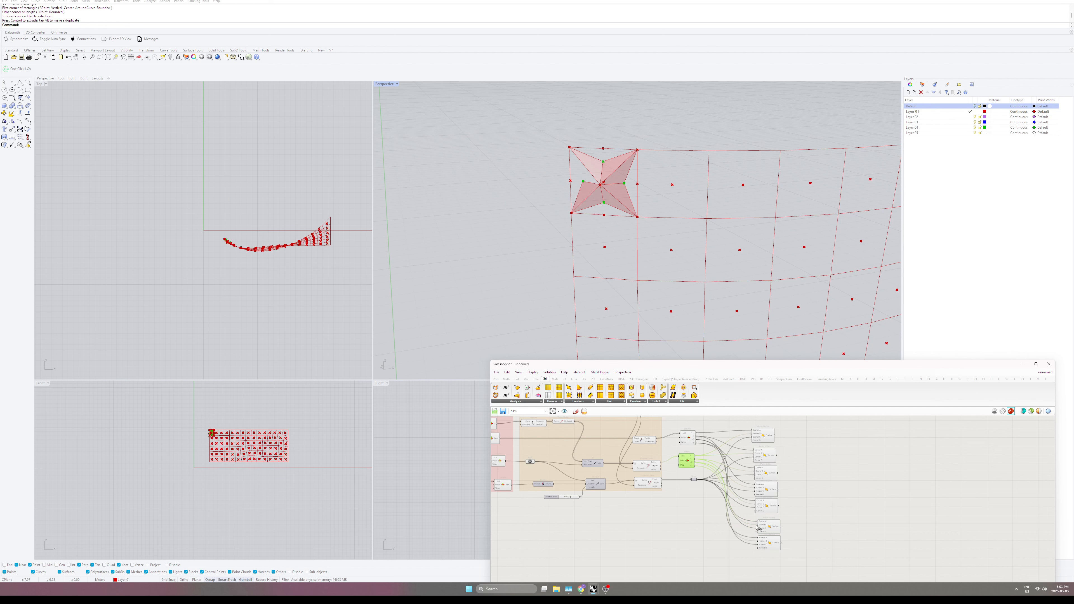
Copy the first 4Point Surface to the end of the column and rewire it to the left inner point
left_click(766, 437)
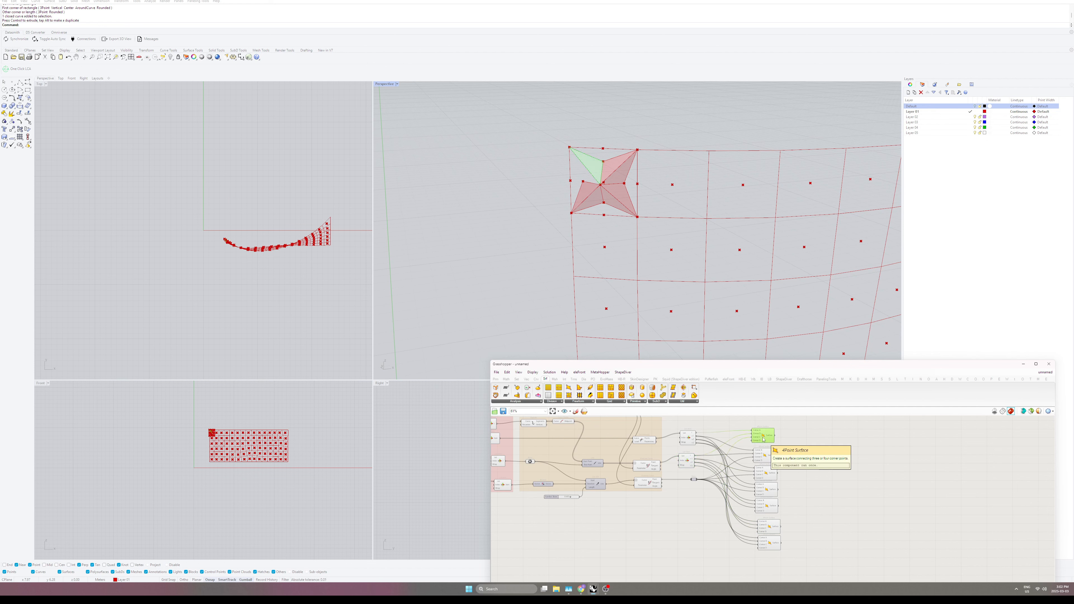
left_click_drag(764, 438, 775, 565, "alt")
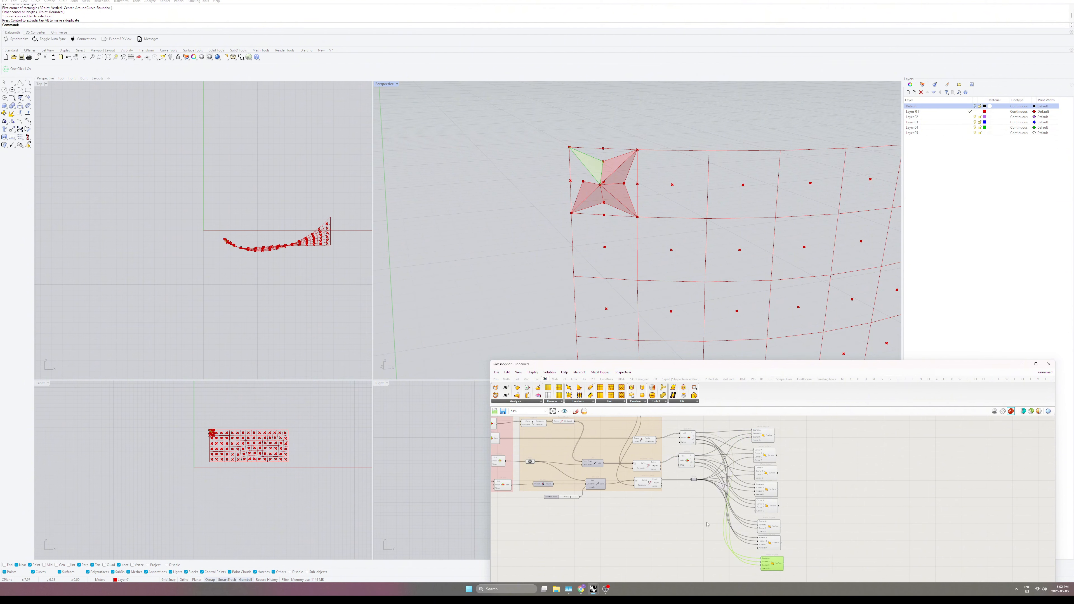
left_click(694, 462)
left_click_drag(735, 526, 761, 561)
Group the corner and inner point List Items with all the 4Point Surface components
scroll(750, 516, "down", 5)
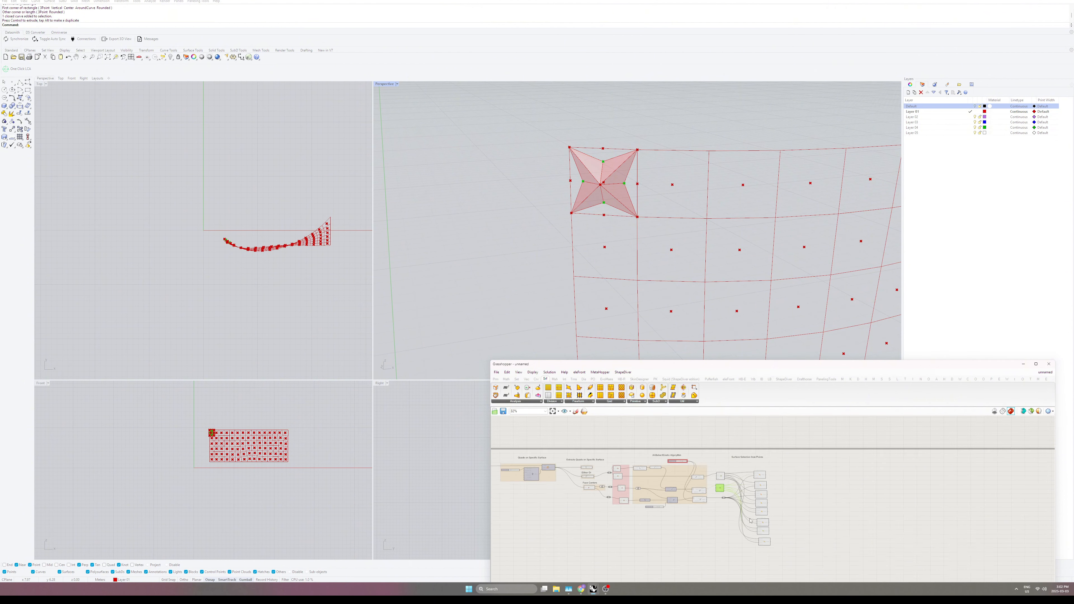
scroll(767, 504, "up", 6)
scroll(738, 512, "down", 1)
left_click_drag(774, 432, 665, 573)
key("ctrl+g")
left_click_drag(687, 530, 699, 536)
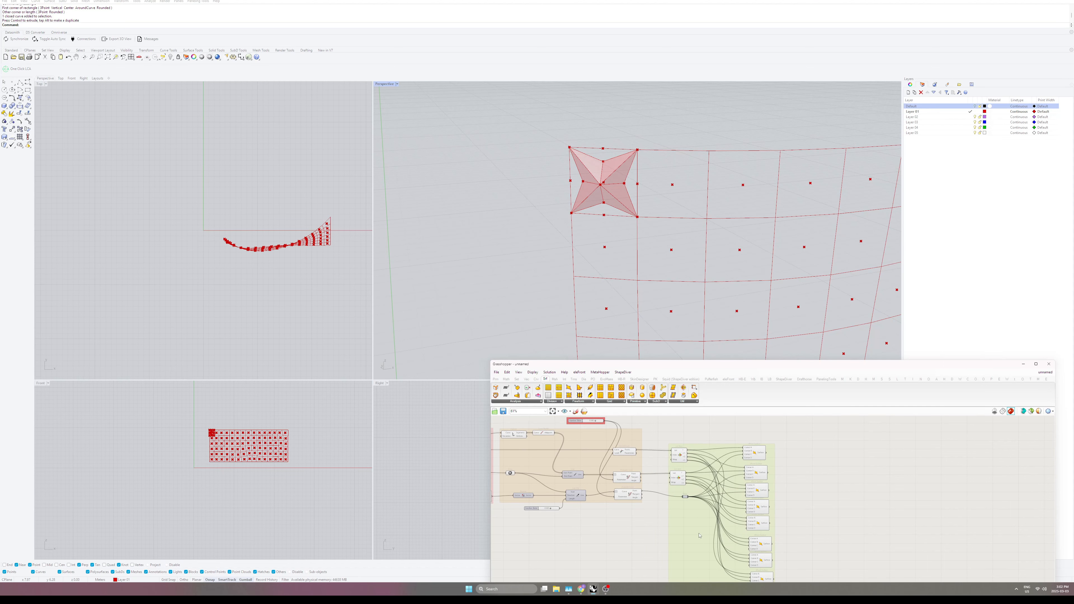
Set the Al-Bahar Kinetic Algorythm number slider to 0.007
right_click_drag(679, 518, 736, 577)
scroll(652, 479, "up", 5)
left_click_drag(653, 484, 625, 485)
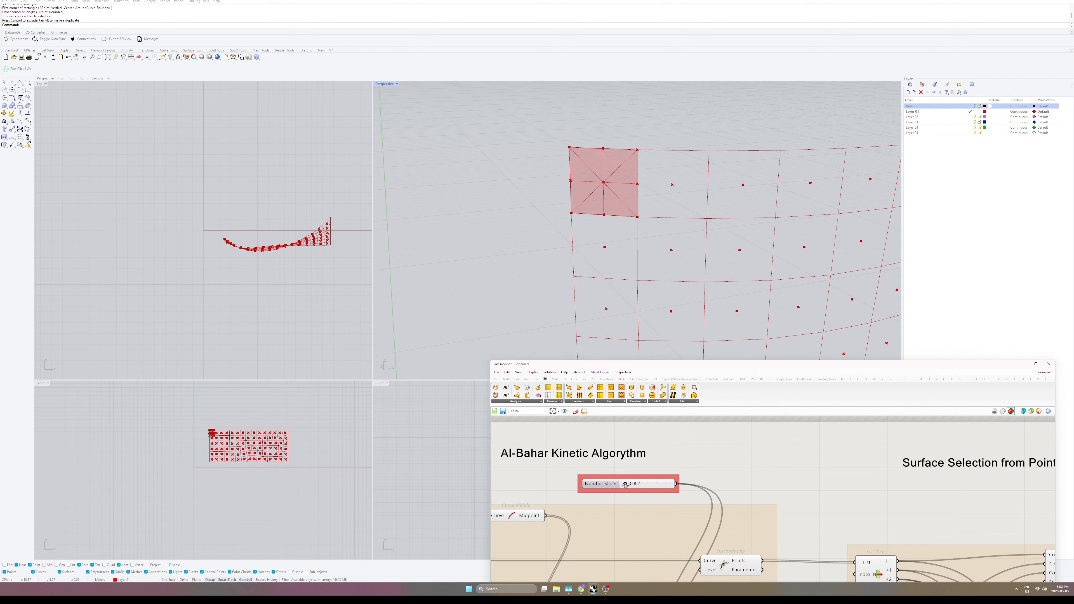
Delete the uppermost List Item and wire the face boundaries relay directly into the curve segments component
scroll(616, 434, "down", 6)
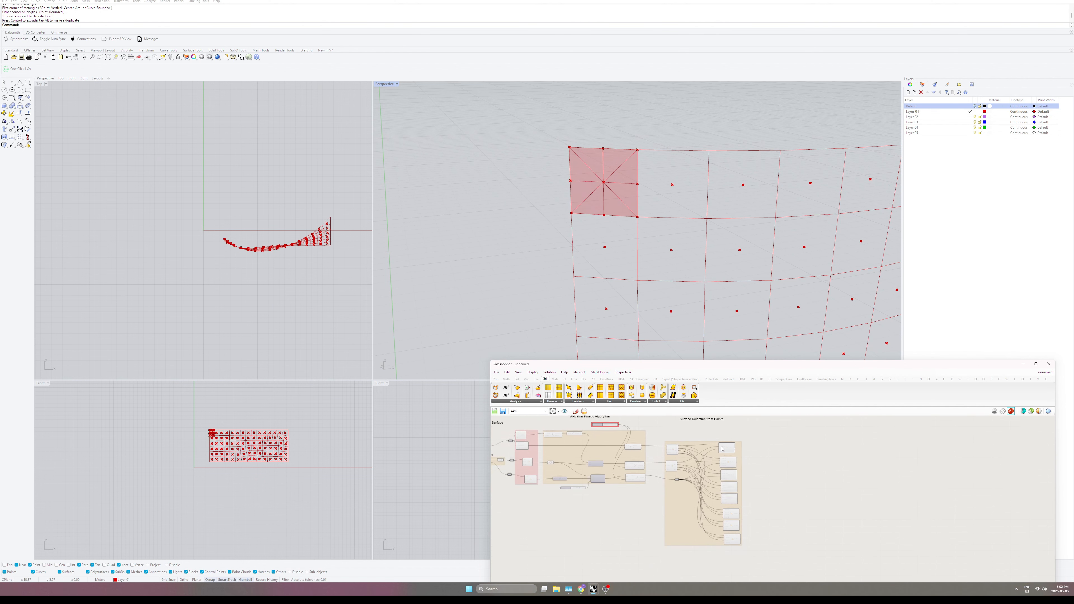
scroll(804, 496, "down", 3)
scroll(641, 467, "up", 6)
scroll(635, 478, "down", 3)
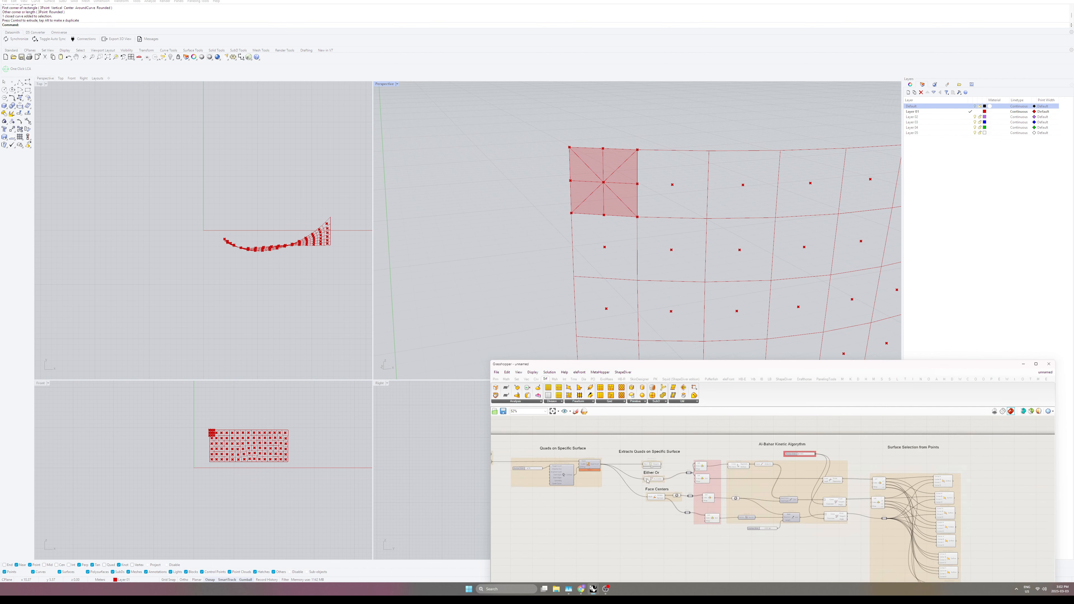
scroll(715, 476, "up", 2)
left_click(694, 463)
key("Delete")
left_click_drag(678, 469, 729, 458)
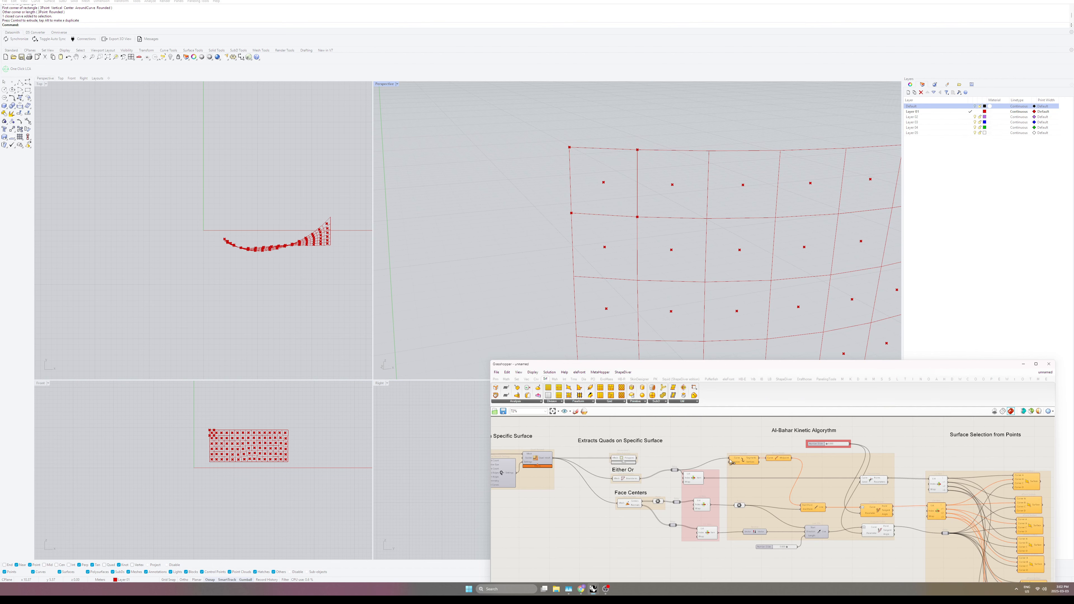
Insert a relay after the boundaries List Item, feed it directly from the boundaries relay, and delete the List Item
left_click(693, 482)
double_click(723, 480)
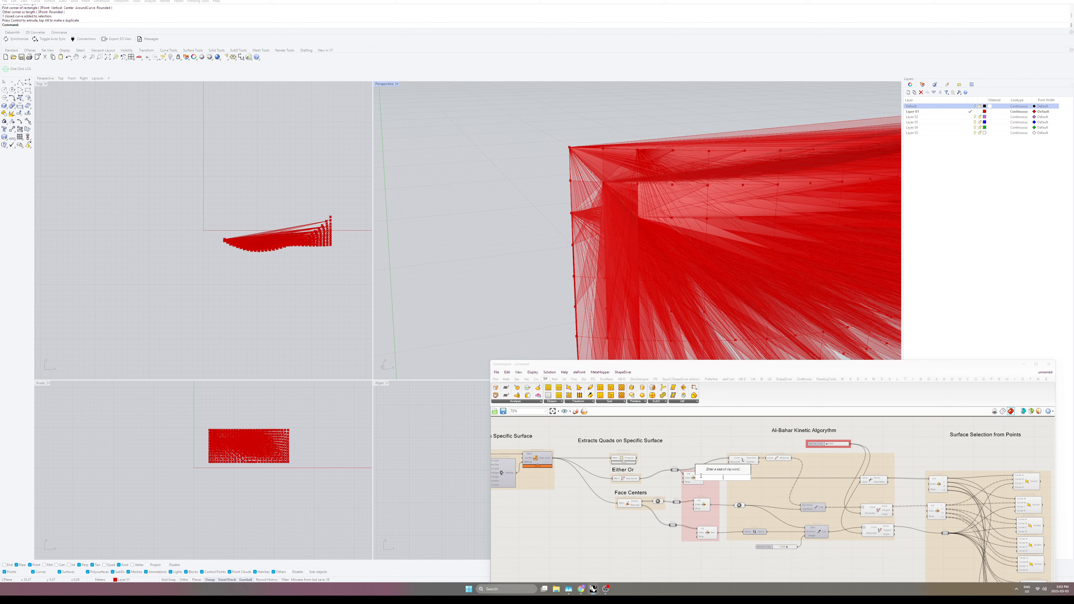
scroll(723, 480, "up", 3)
key("Escape")
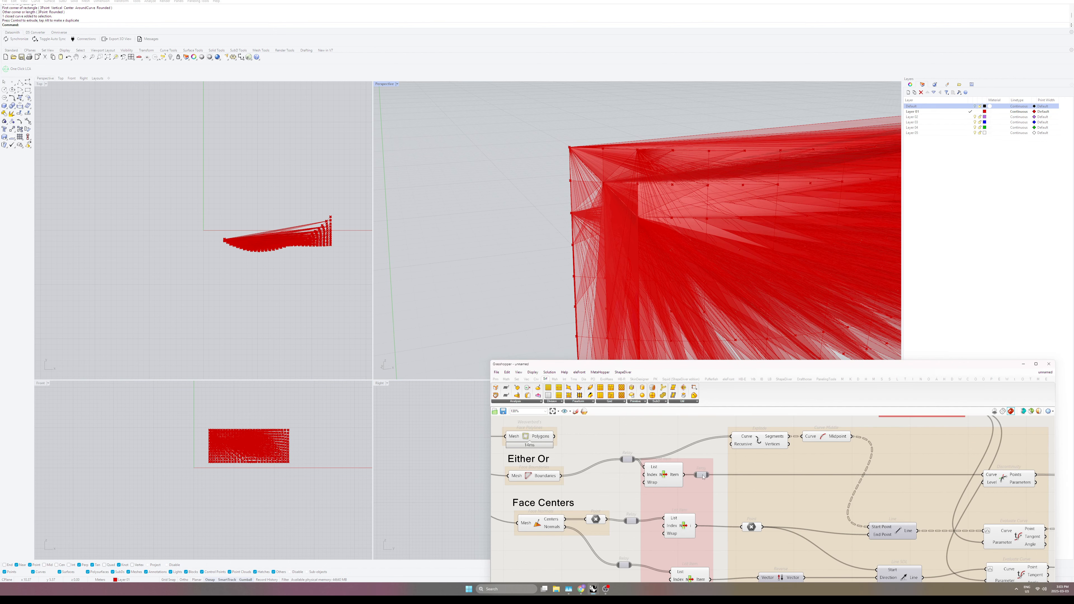
left_click_drag(703, 477, 722, 477)
left_click_drag(636, 460, 716, 474)
left_click(672, 469)
key("Delete")
scroll(677, 457, "down", 2)
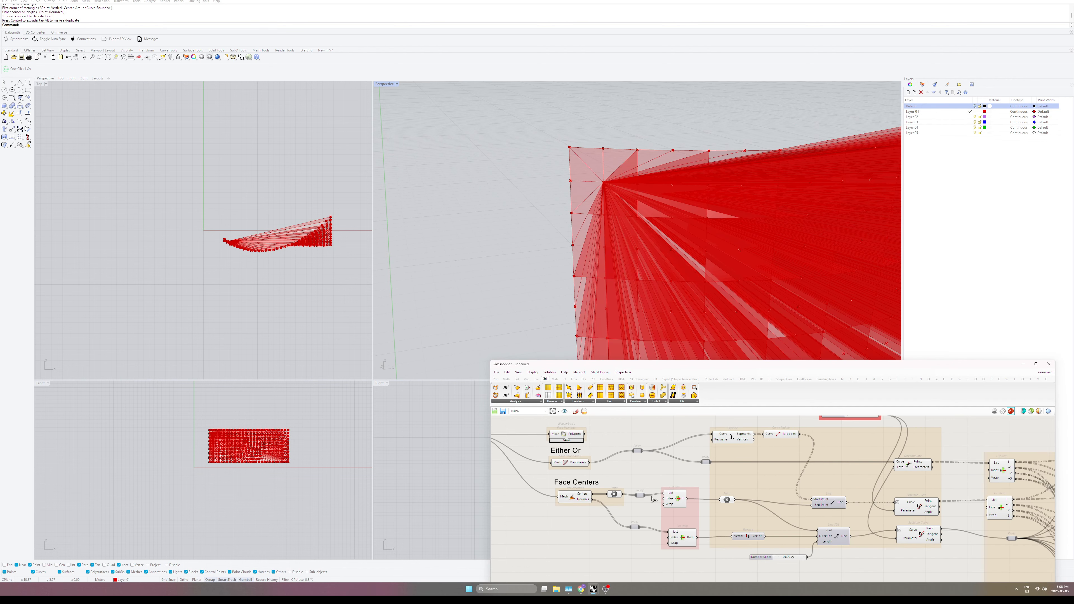
Wire the face centers and normals relays directly into the kinetic algorithm and delete the remaining List Items with their group
left_click_drag(641, 528, 695, 535)
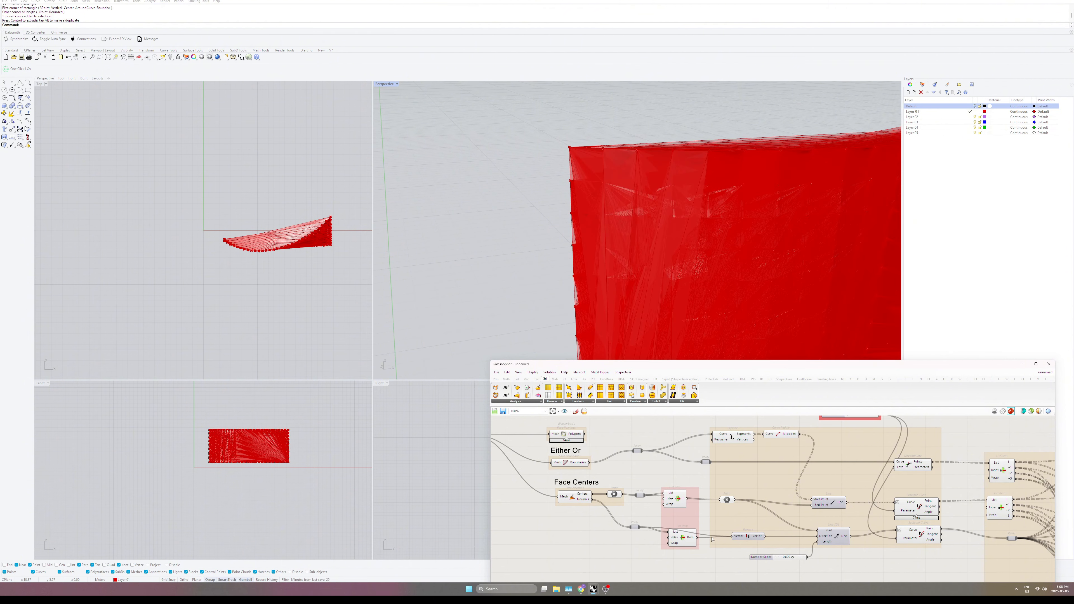
scroll(673, 495, "down", 5)
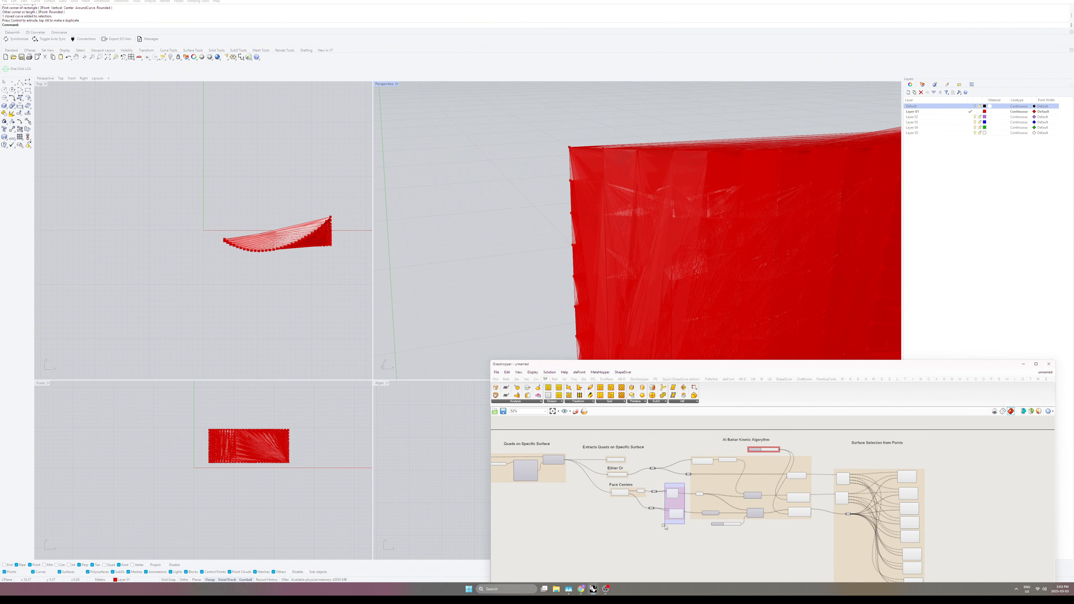
scroll(794, 495, "up", 4)
Graft the face center Point parameter and the normal Vector input in the kinetic algorithm group
scroll(671, 524, "up", 3)
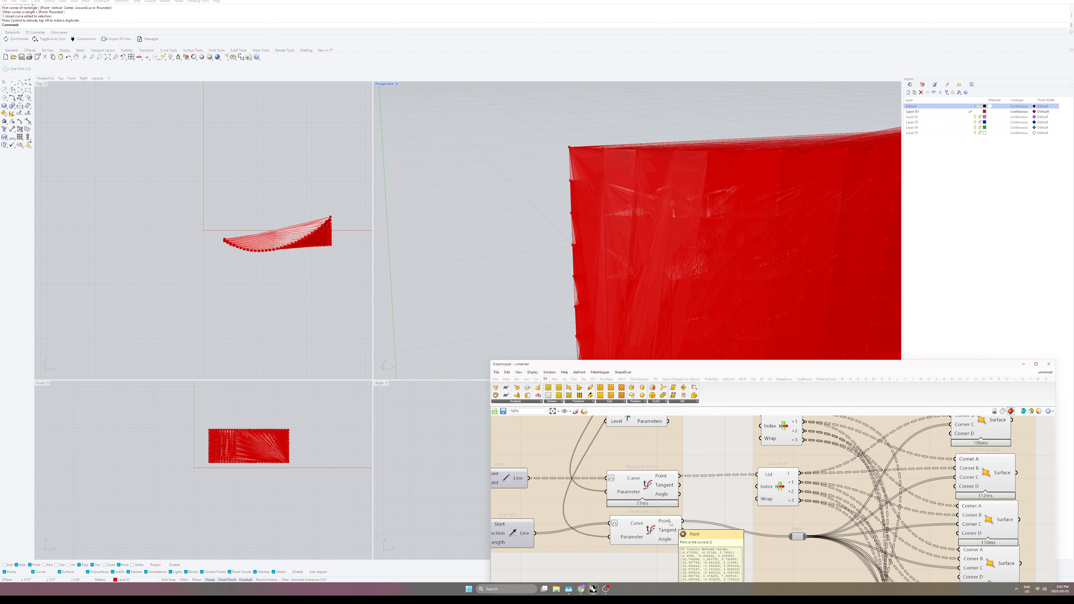
scroll(694, 499, "down", 3)
scroll(694, 499, "up", 2)
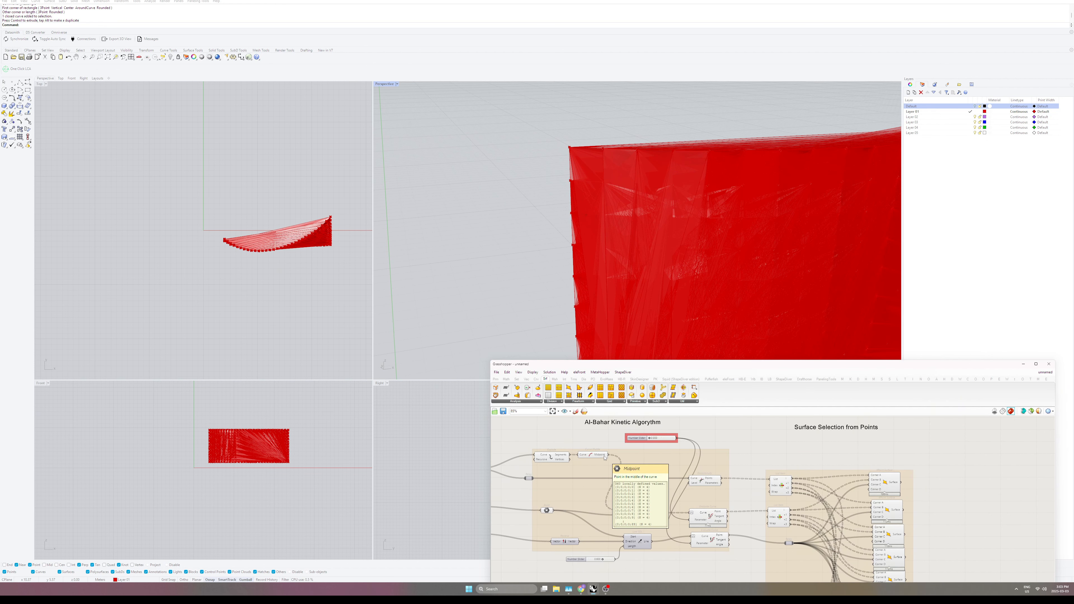
right_click(548, 511)
left_click(554, 513)
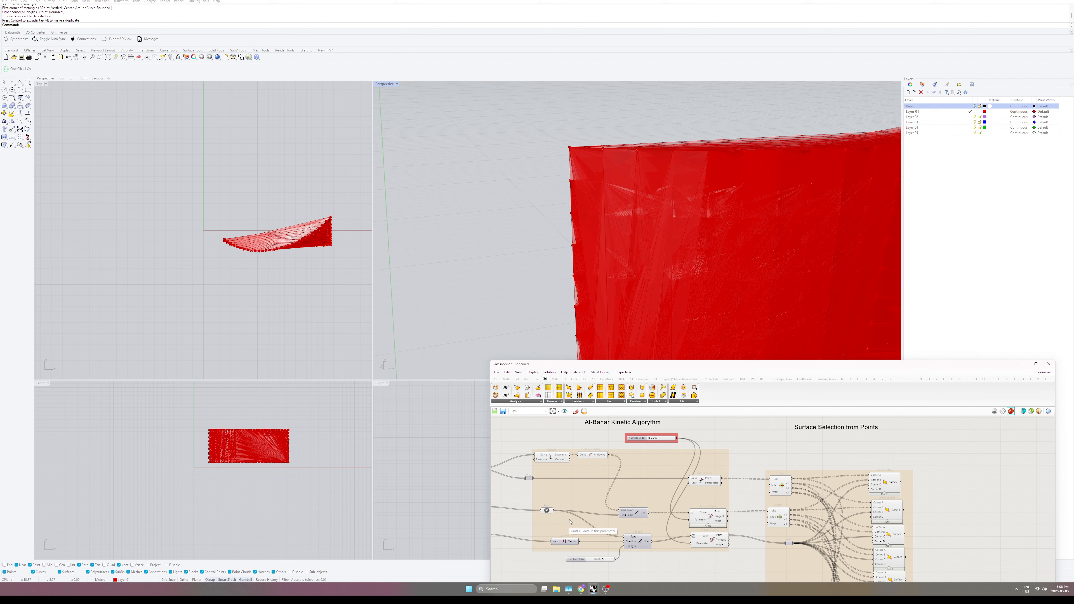
scroll(605, 543, "up", 2)
right_click(606, 543)
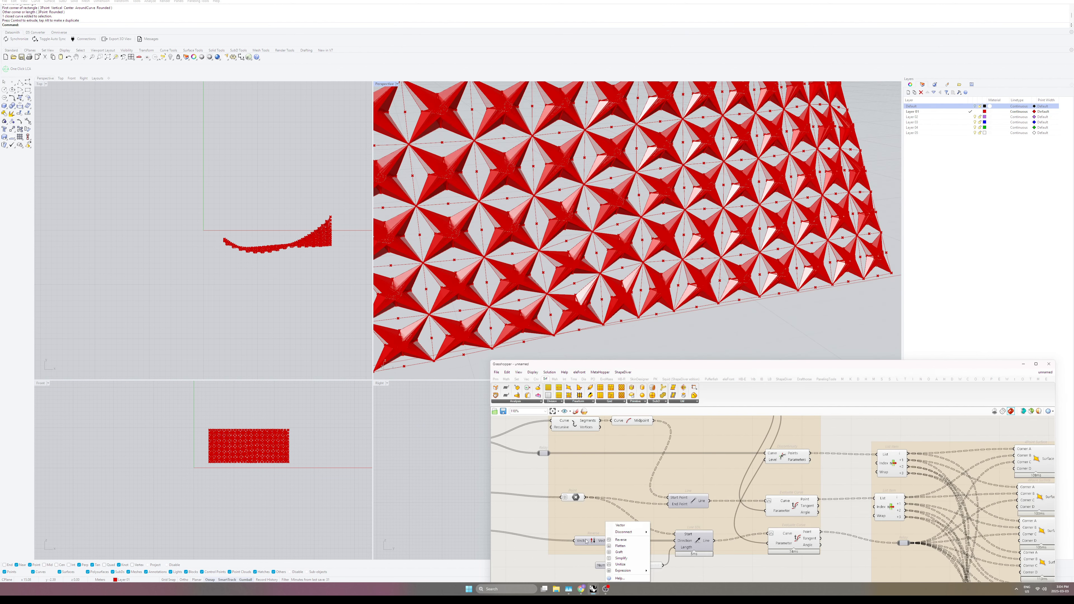
right_click(578, 540)
left_click(596, 513)
Raise the Al-Bahar Kinetic Algorythm number slider to its maximum
scroll(689, 301, "down", 4)
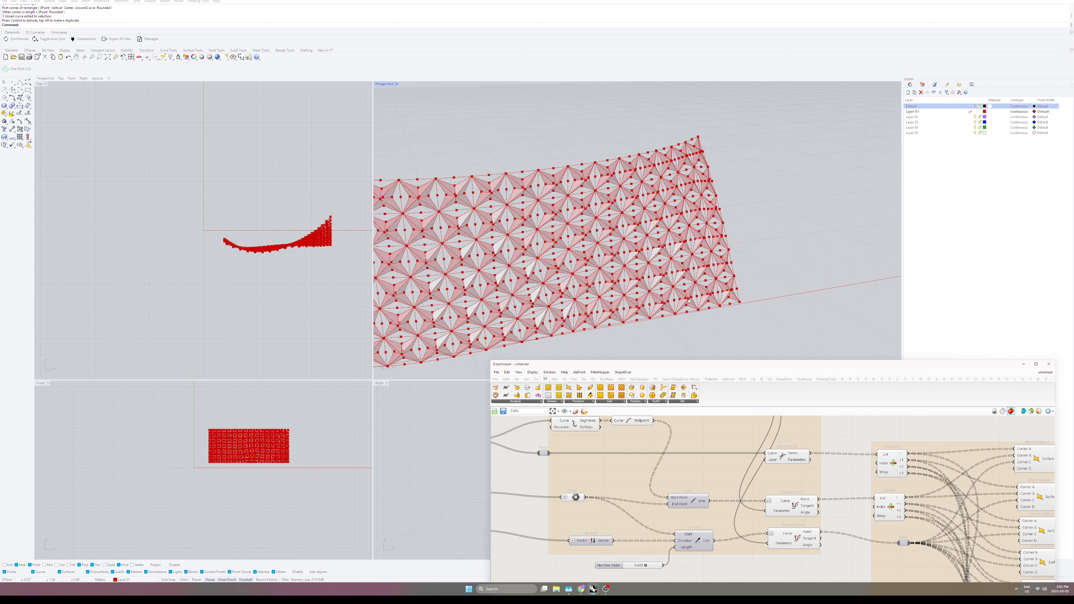
scroll(565, 500, "down", 1)
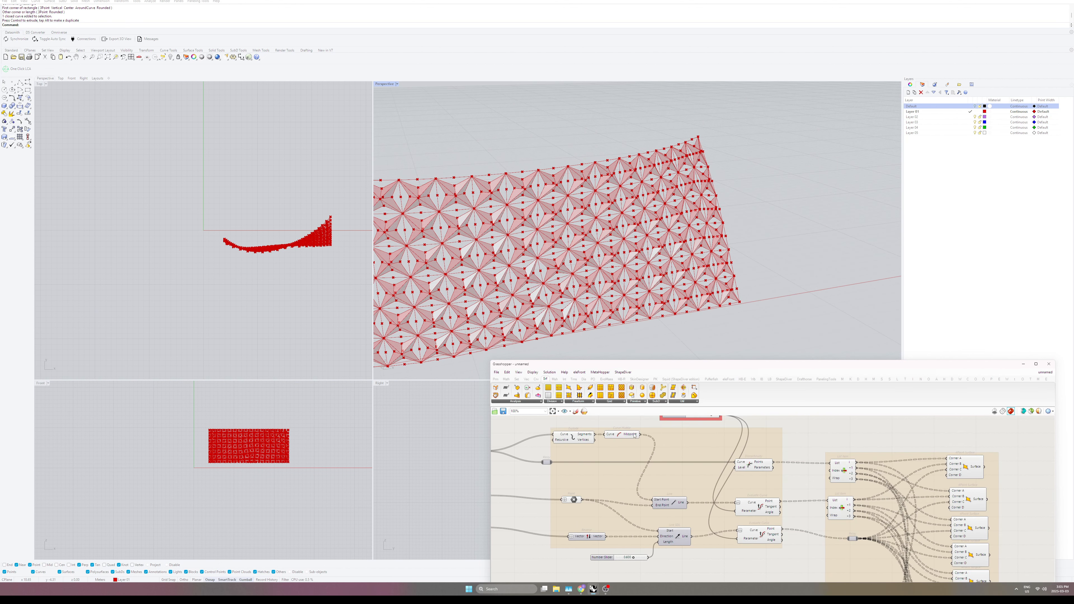
scroll(568, 480, "down", 3)
scroll(684, 479, "up", 2)
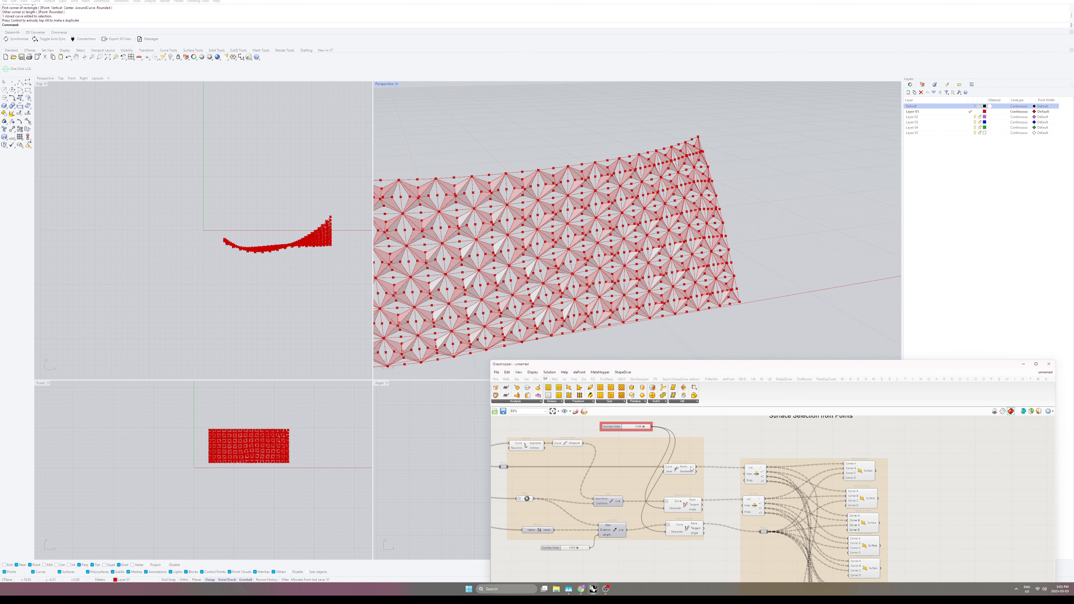
scroll(682, 419, "up", 2)
left_click_drag(627, 432, 635, 431)
Turn on the preview of the base building surface and inspect the kinetic panels on it from several angles
scroll(735, 290, "down", 3)
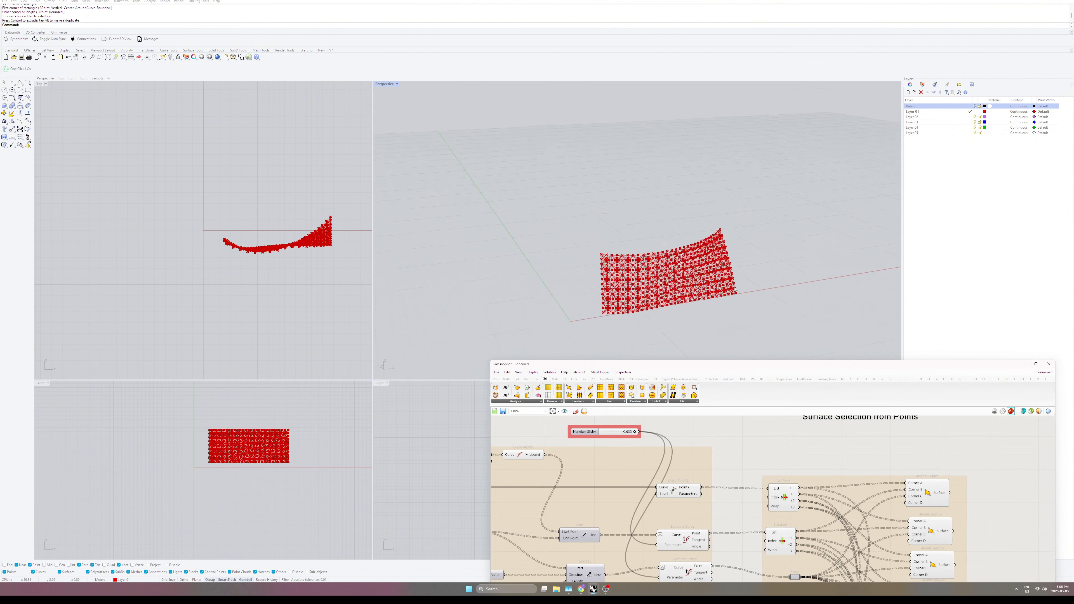
scroll(735, 290, "up", 3)
scroll(608, 470, "down", 6)
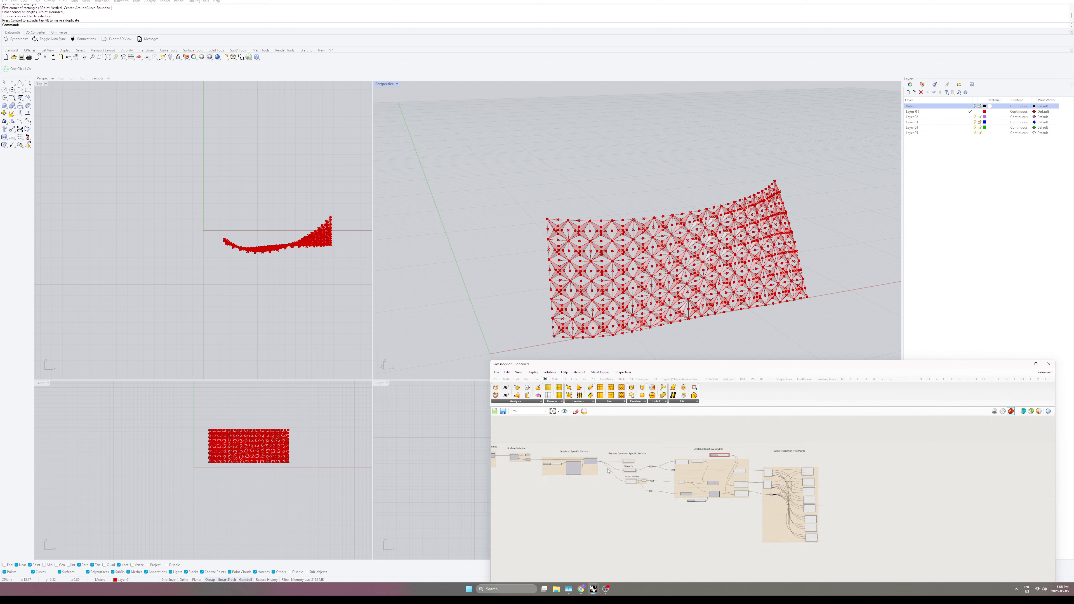
scroll(550, 463, "up", 7)
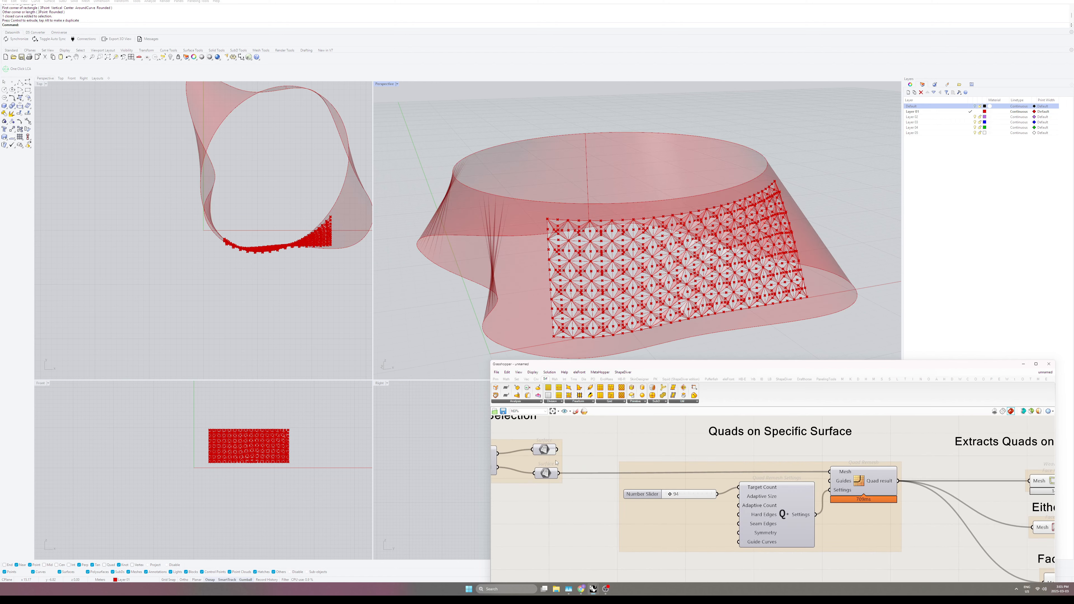
scroll(599, 261, "up", 5)
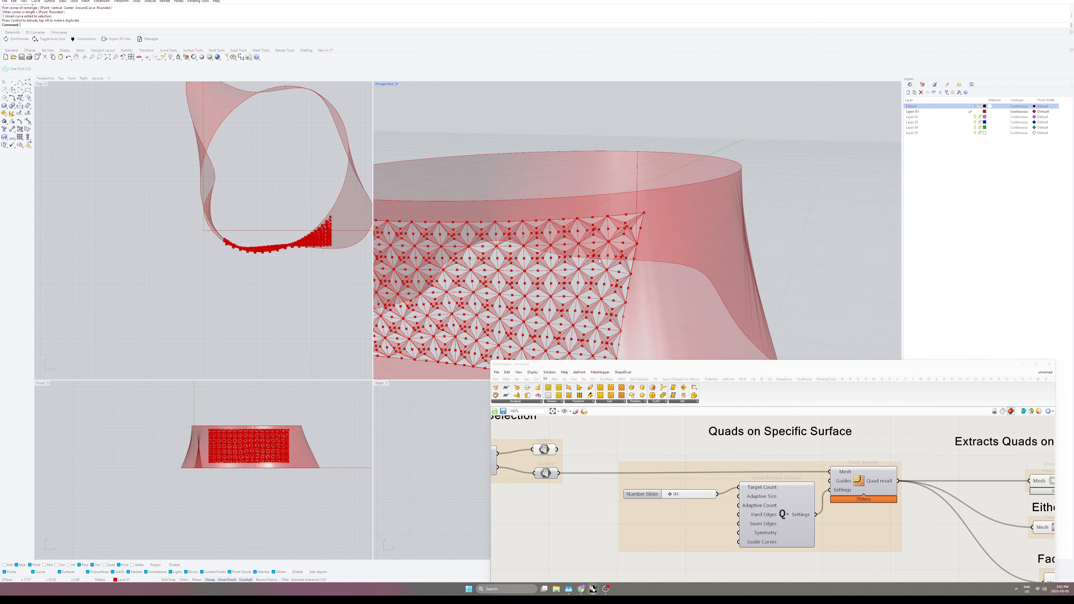
scroll(599, 260, "down", 7)
scroll(584, 296, "up", 5)
right_click_drag(563, 302, 610, 311)
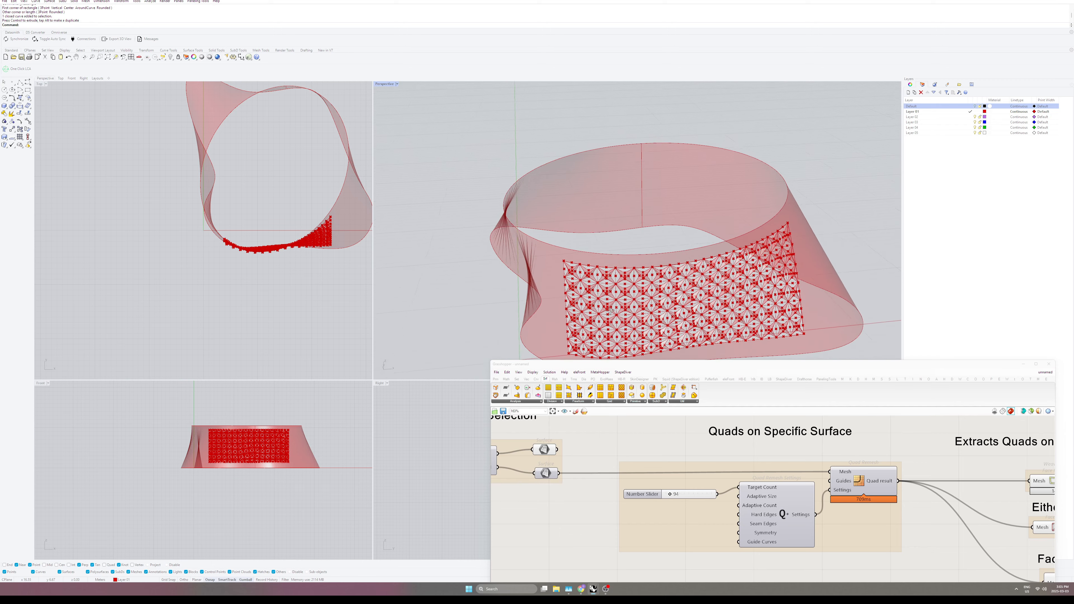
scroll(610, 311, "up", 5)
scroll(610, 311, "down", 6)
scroll(584, 458, "down", 8)
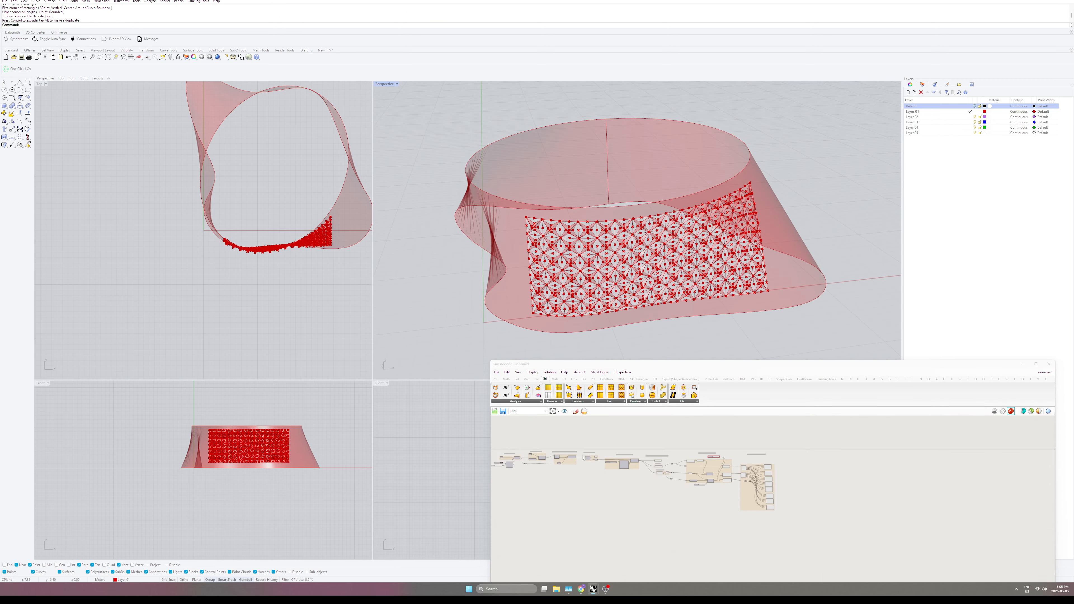
Add a Surface parameter beside the column of 4Point Surface components
left_click(552, 431)
scroll(731, 481, "up", 5)
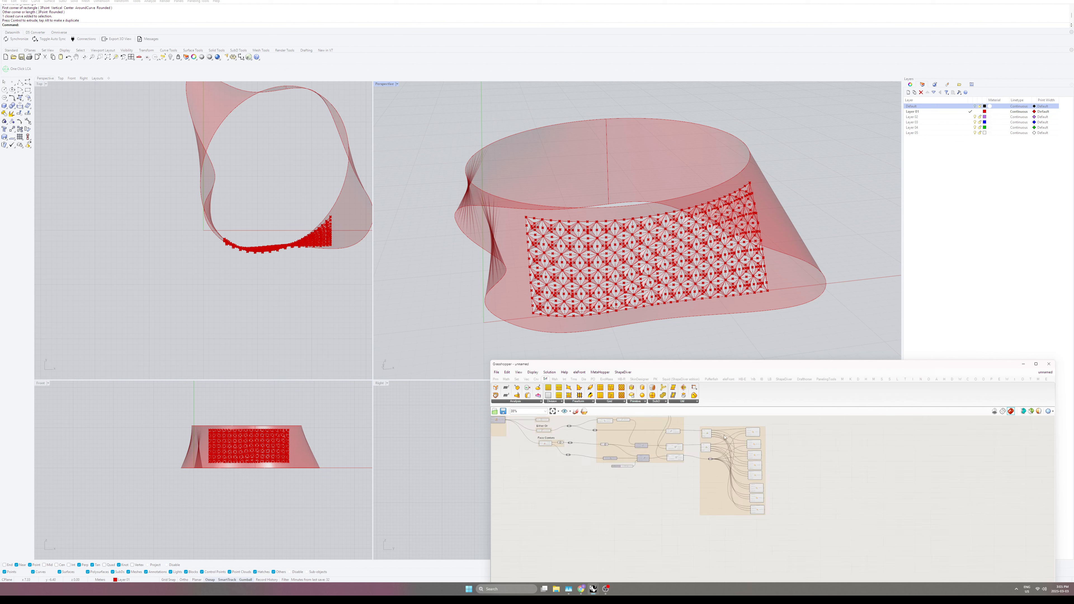
right_click_drag(779, 445, 746, 444)
double_click(746, 444)
type("surface")
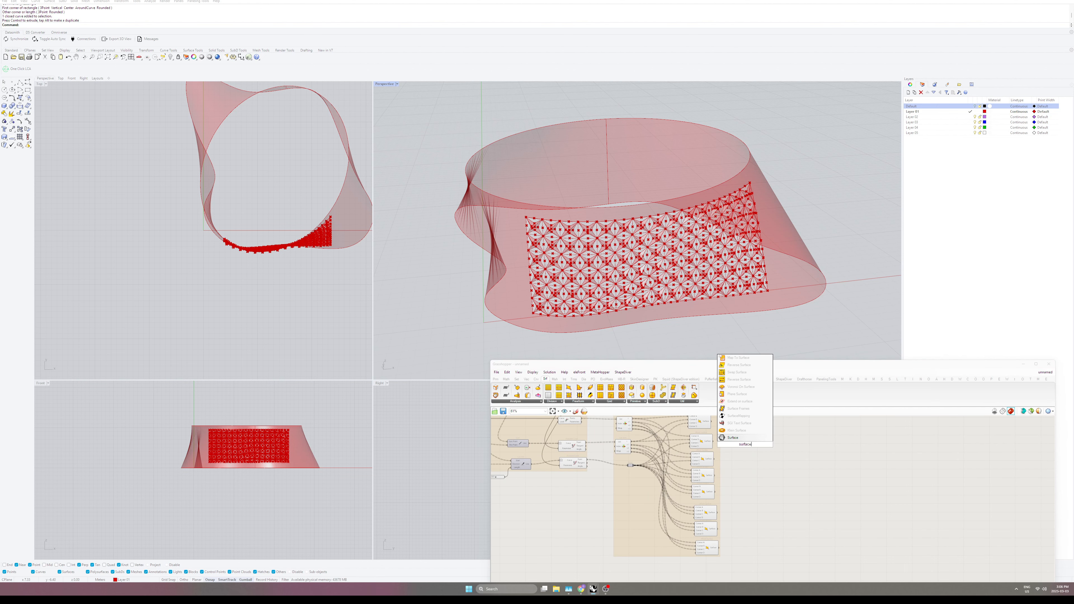
key("Return")
scroll(727, 482, "up", 1)
Merge all eight 4Point Surface outputs into the Surface parameter and center the parameter beside the column
right_click_drag(727, 482, 726, 501)
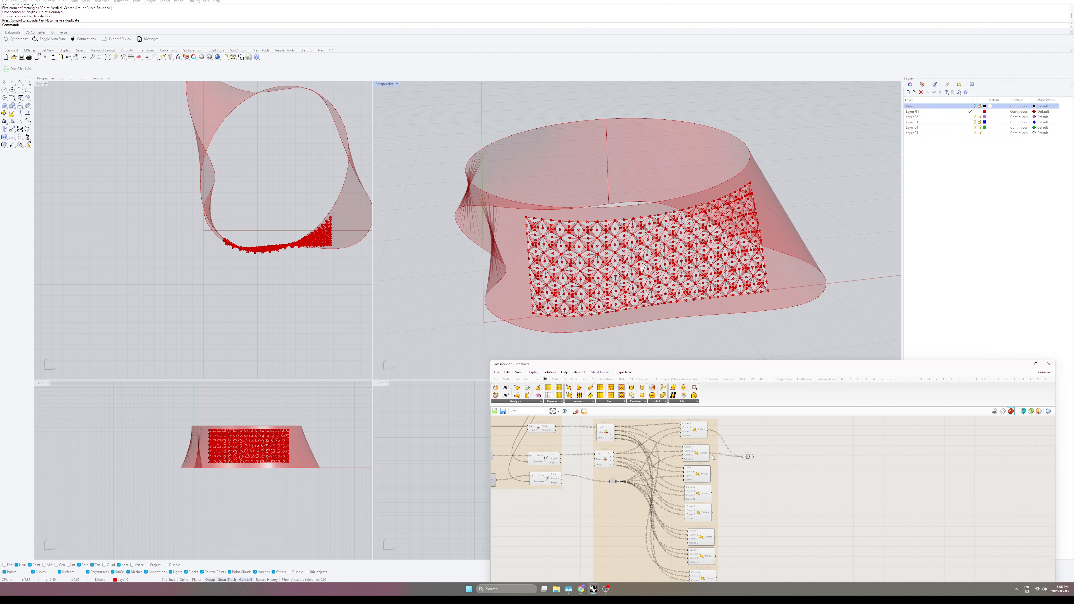
left_click_drag(720, 511, 743, 458, "shift")
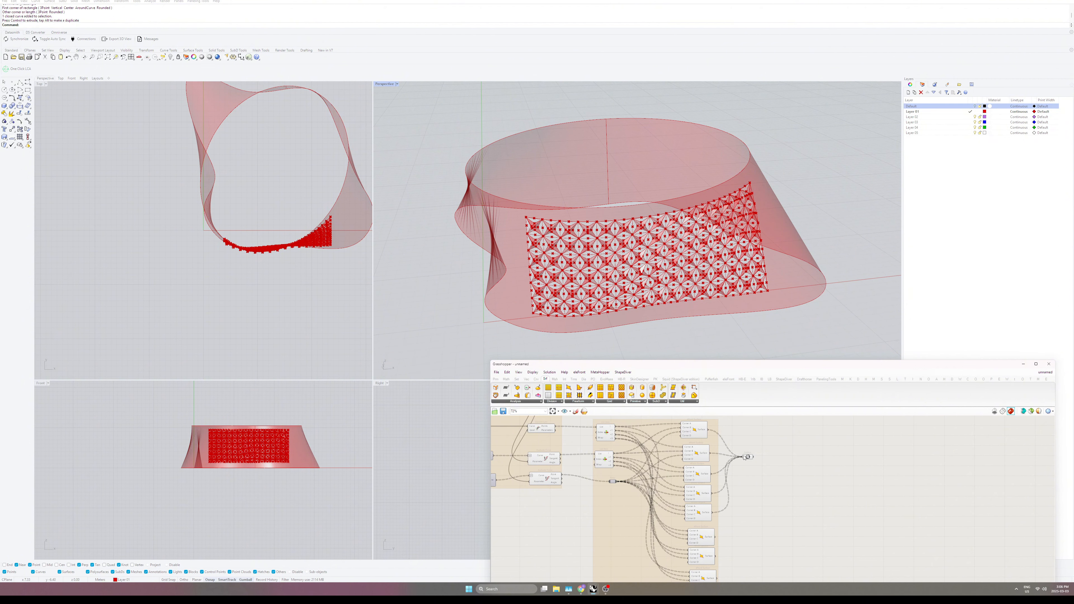
left_click_drag(715, 537, 743, 457, "shift")
left_click_drag(715, 556, 717, 578, "shift")
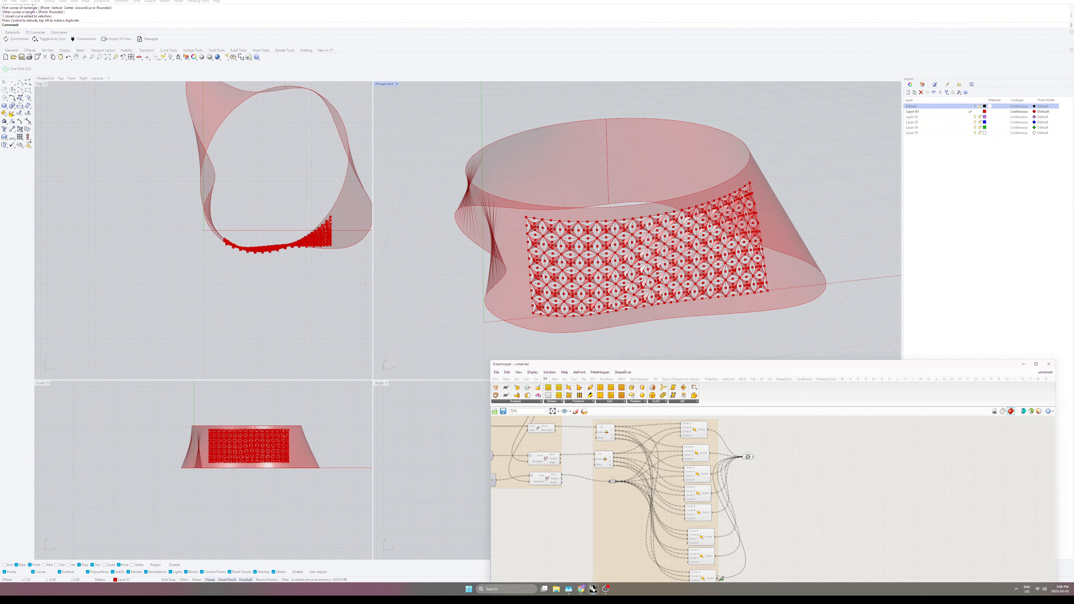
scroll(757, 469, "up", 1)
left_click(737, 463)
left_click_drag(737, 462, 764, 503)
Hide the preview of the 4Point Surfaces, their point lists and the point components that feed them
scroll(737, 474, "down", 3)
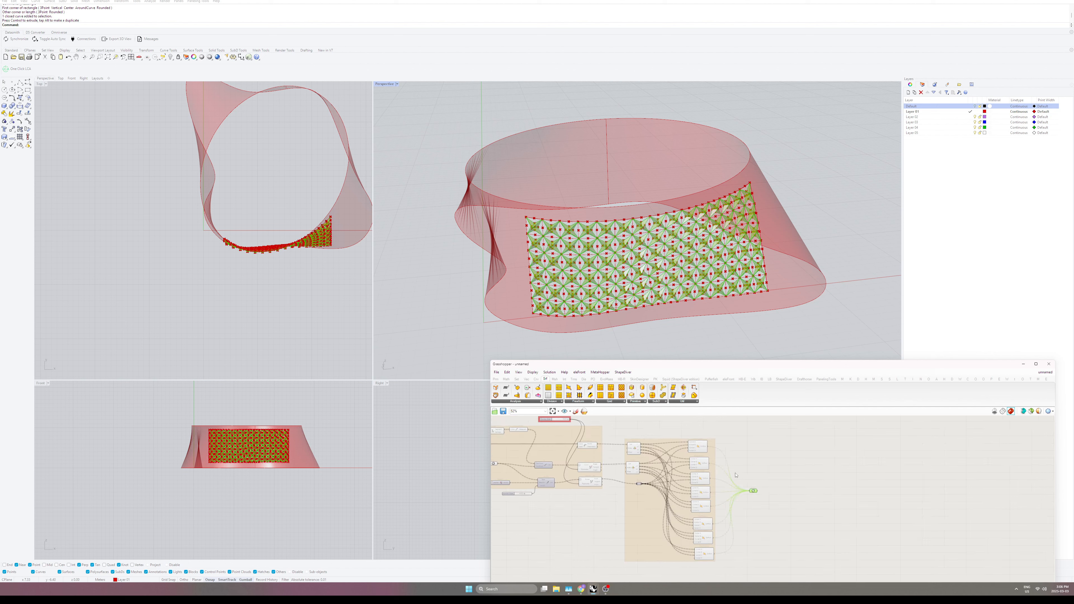
left_click_drag(723, 427, 572, 564)
middle_click(634, 425)
left_click(651, 433)
Hide the preview of the remaining kinetic algorithm and quad extraction components
scroll(785, 468, "down", 4)
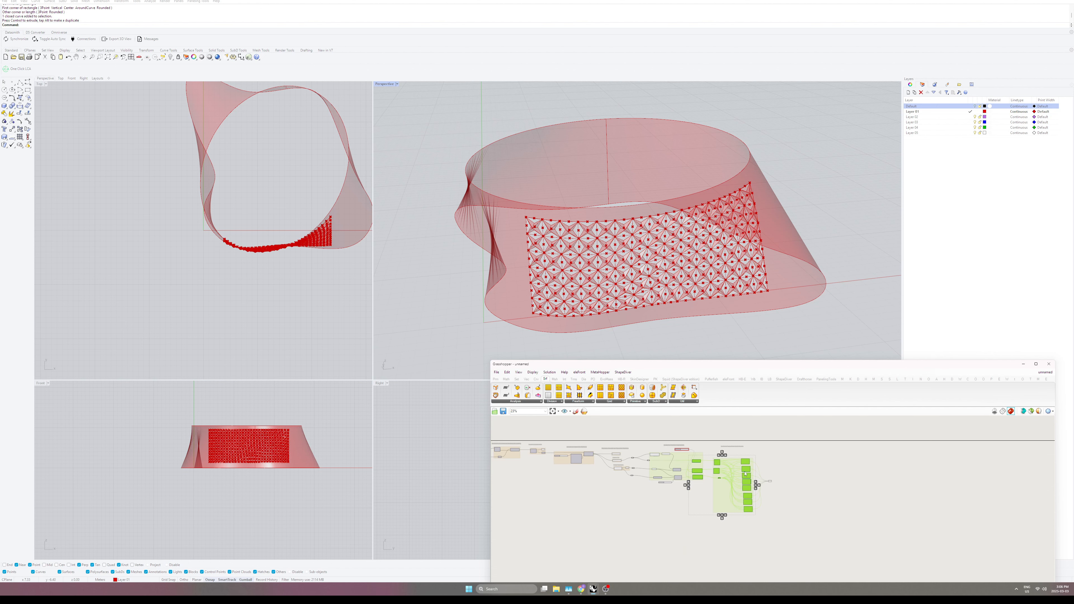
scroll(654, 443, "up", 4)
left_click_drag(673, 445, 547, 497)
middle_click(625, 432)
left_click(634, 441)
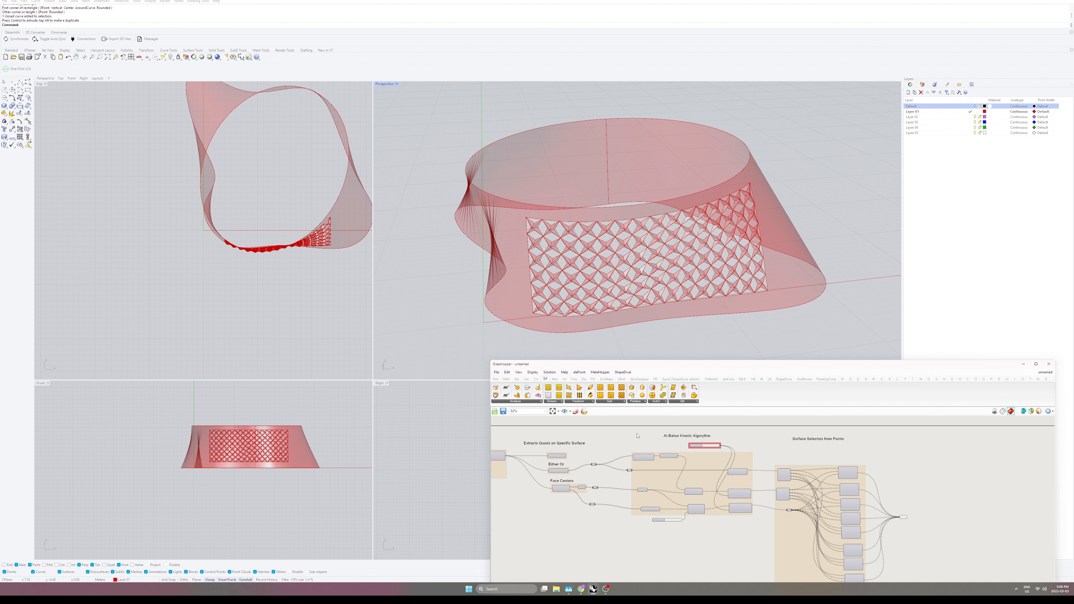
scroll(579, 483, "up", 3)
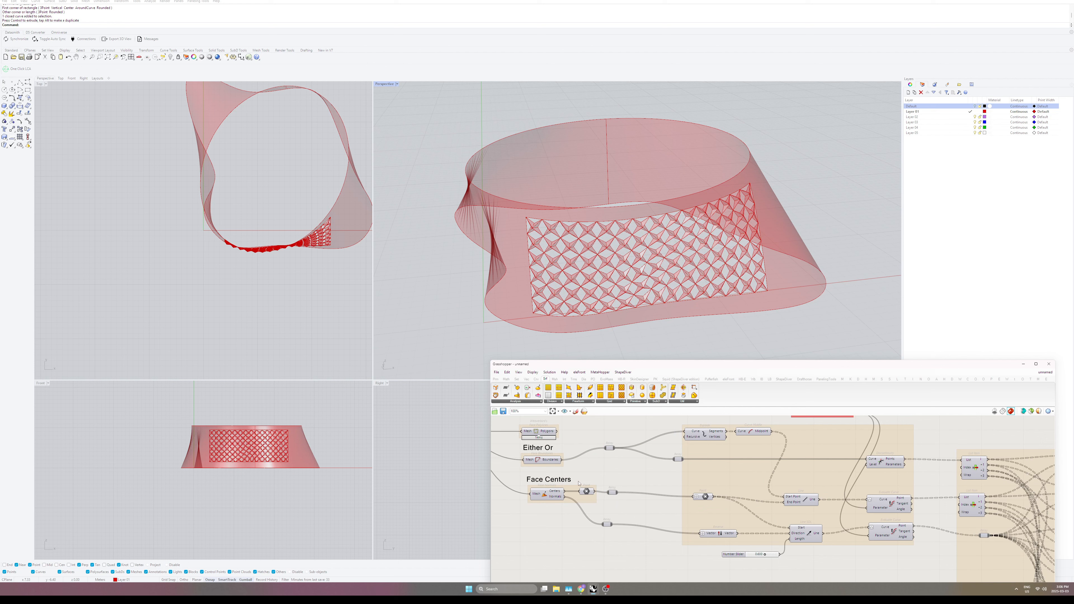
Delete the unused mesh polygon component above Face Boundaries and relabel the group heading "Extracts Quads on Specific Surface"
left_click(544, 460)
scroll(541, 428, "down", 1)
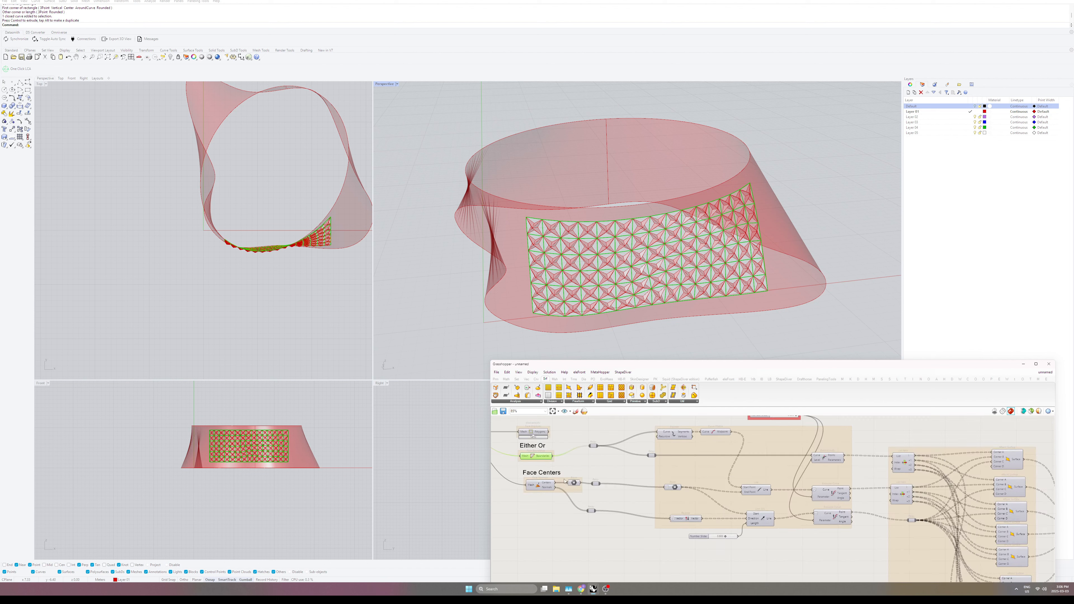
left_click(532, 434)
key("Delete")
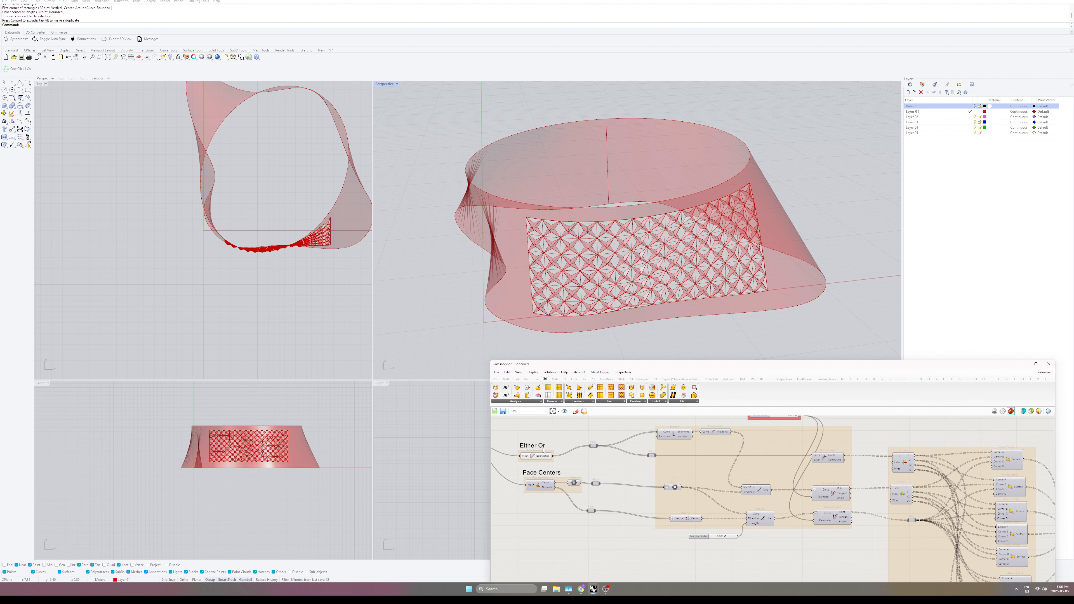
scroll(540, 448, "down", 1)
left_click(545, 461)
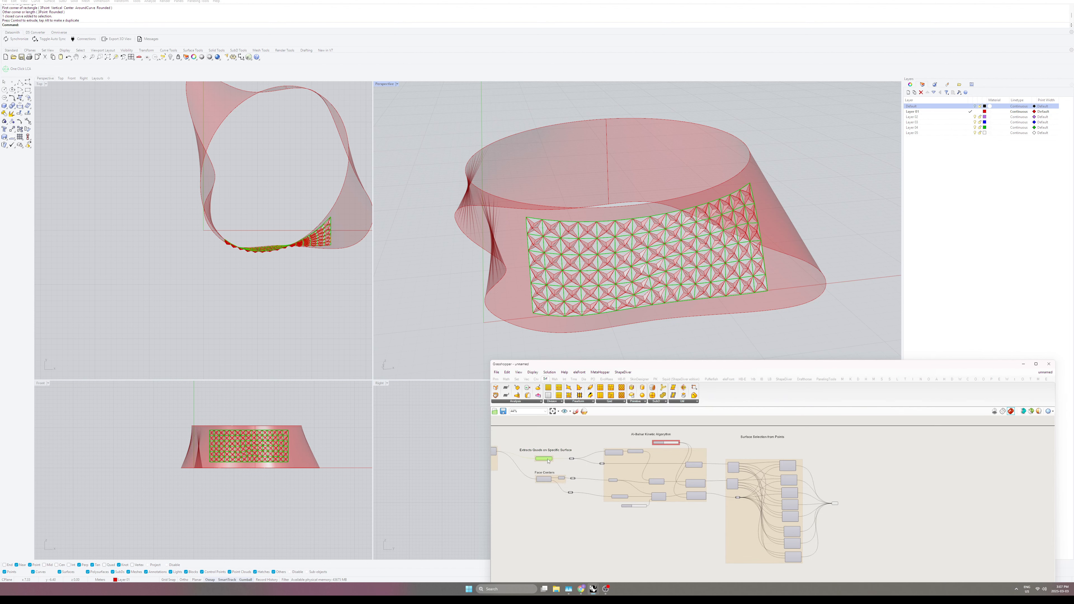
scroll(548, 462, "up", 1)
scroll(535, 476, "down", 1)
right_click_drag(535, 477, 565, 481)
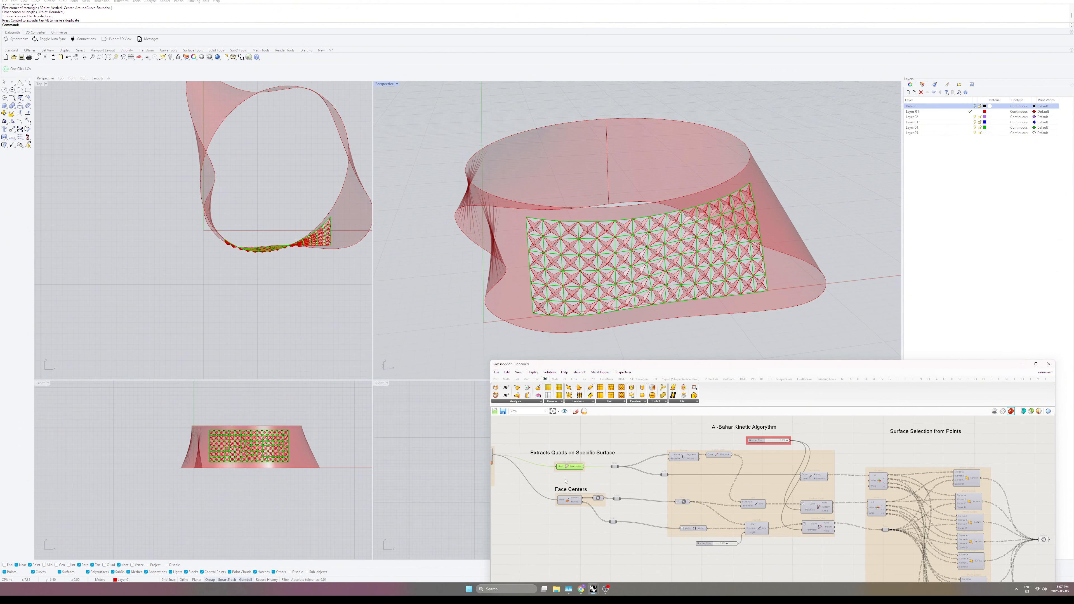
Extend the quad extraction heading to read "Extracts Quads on Specific Surface & their Center's & Normalls" across two lines
double_click(607, 453)
left_click(639, 430)
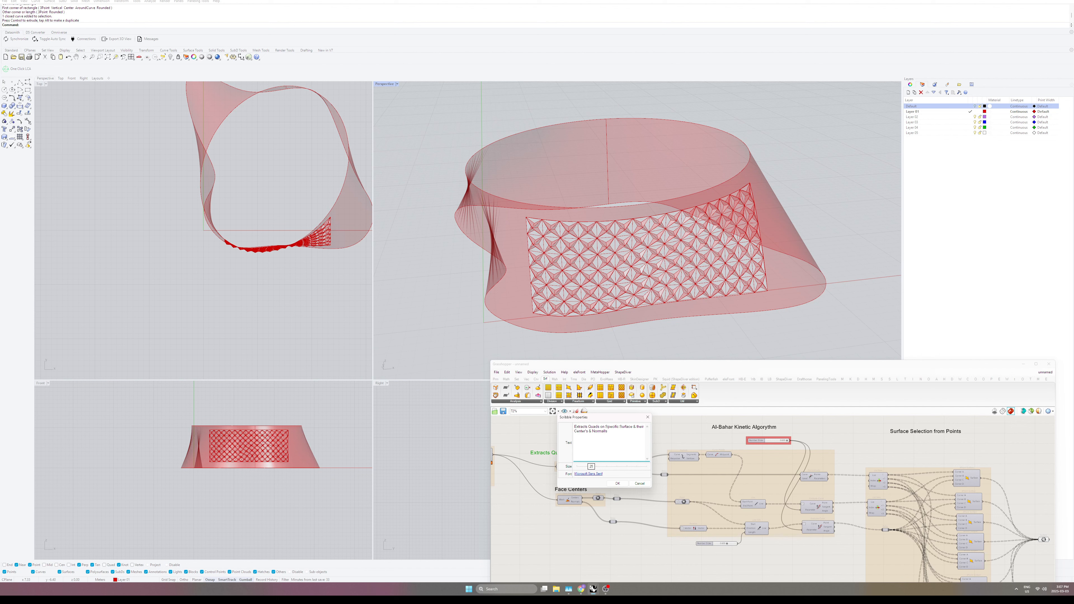
left_click(617, 483)
double_click(617, 454)
left_click(644, 428)
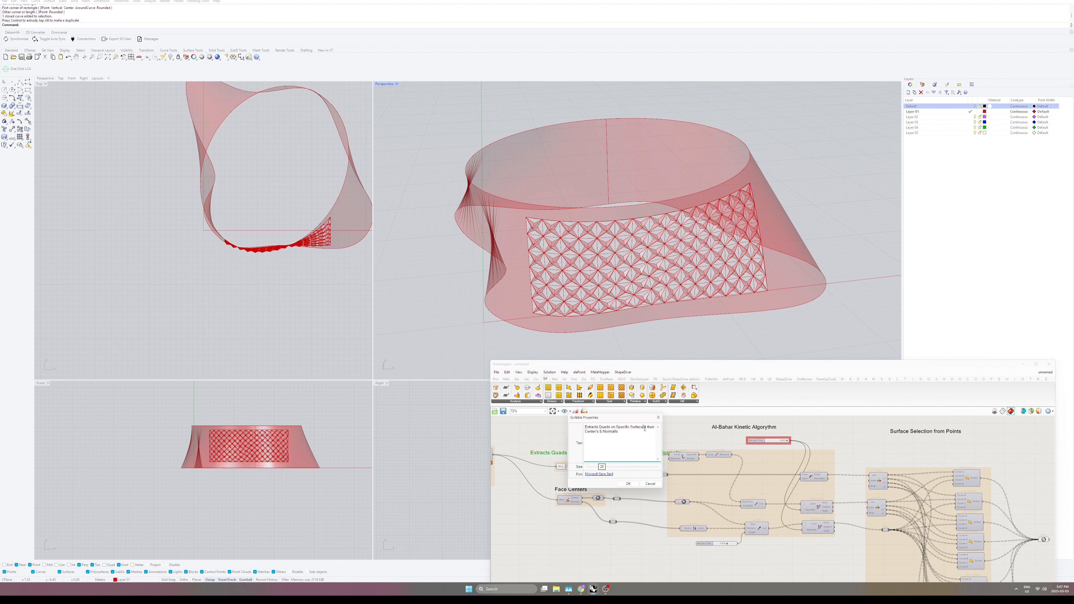
left_click(628, 483)
Group Face Boundaries with the Face Centers components under the new heading and hide the preview of Face Boundaries
left_click_drag(600, 455, 555, 520)
key("ctrl+g")
scroll(587, 496, "down", 1)
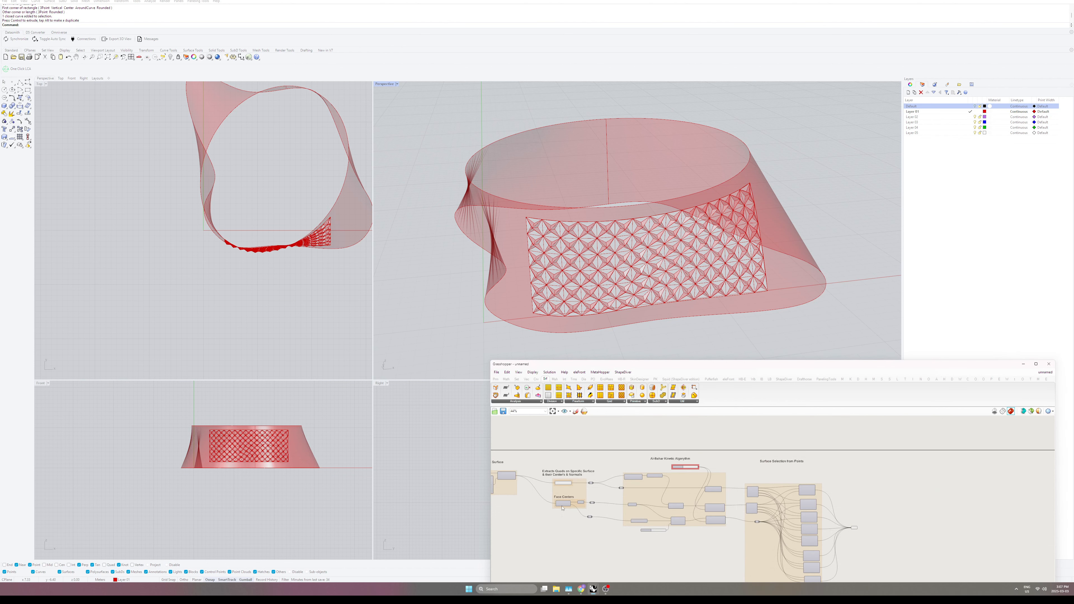
right_click_drag(543, 472, 474, 451)
scroll(964, 476, "down", 3)
scroll(665, 474, "up", 4)
right_click(578, 440)
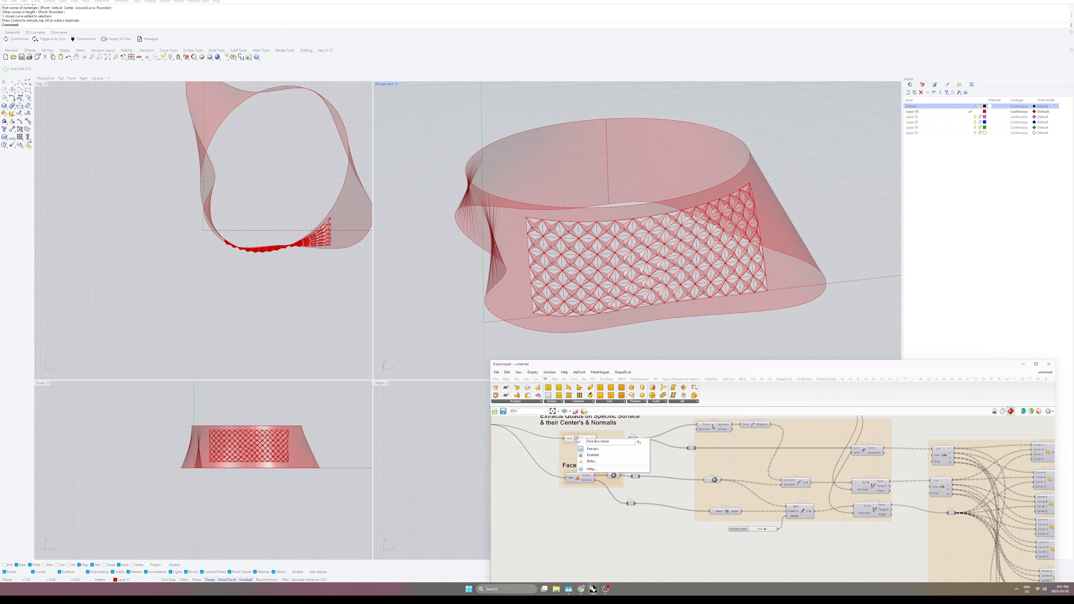
left_click(592, 449)
Add a MultiPipe below the quad extraction group, with the quad boundaries as Curves and a 0.0298 number slider as NodeSize
double_click(675, 542)
type("multipipe")
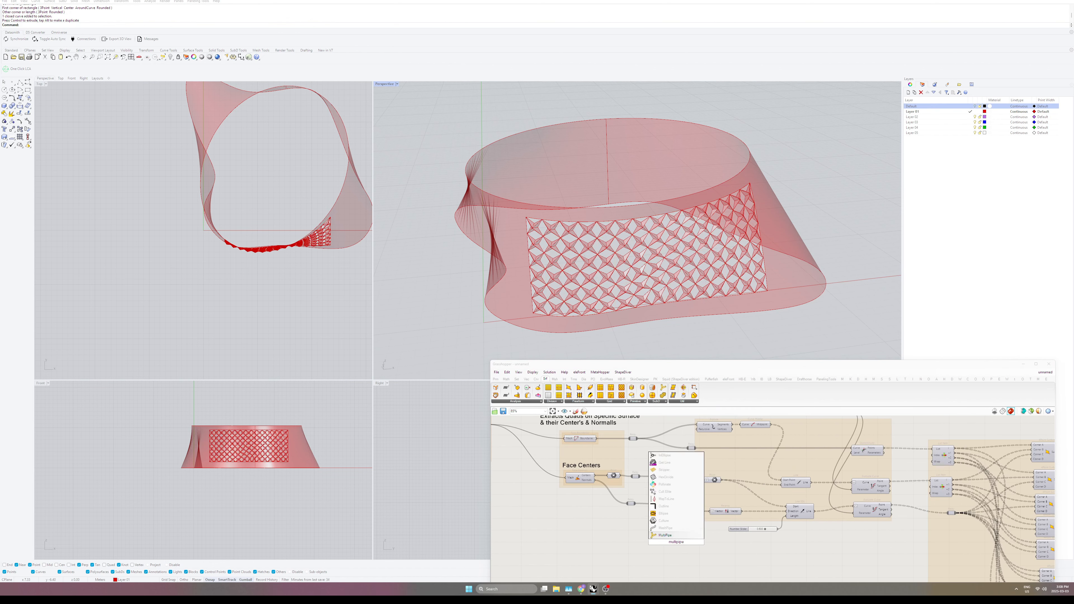
key("Return")
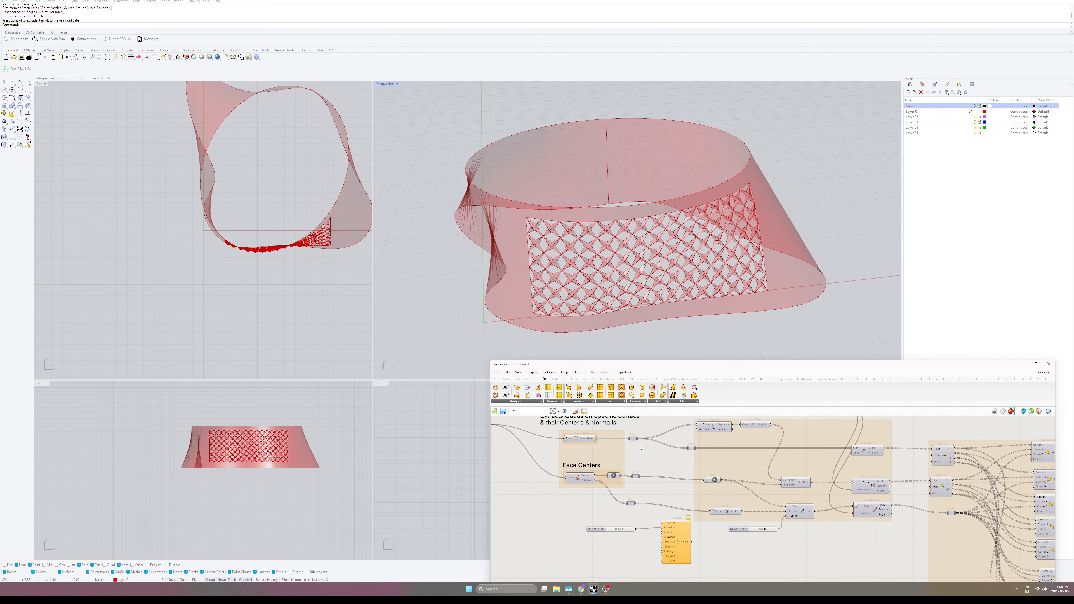
left_click(677, 534)
left_click_drag(661, 526, 612, 515)
scroll(610, 546, "up", 3)
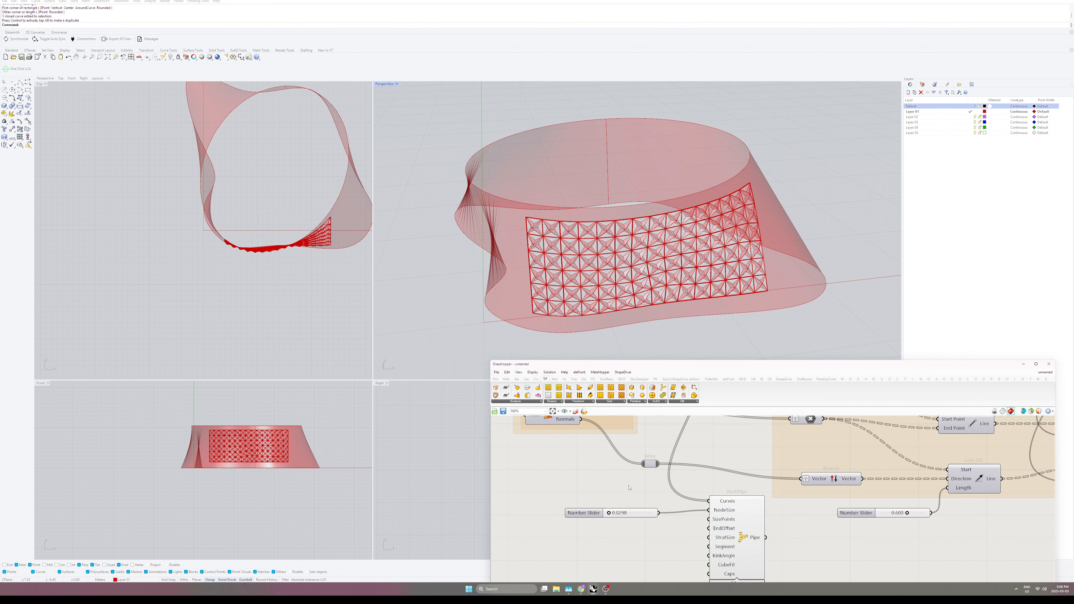